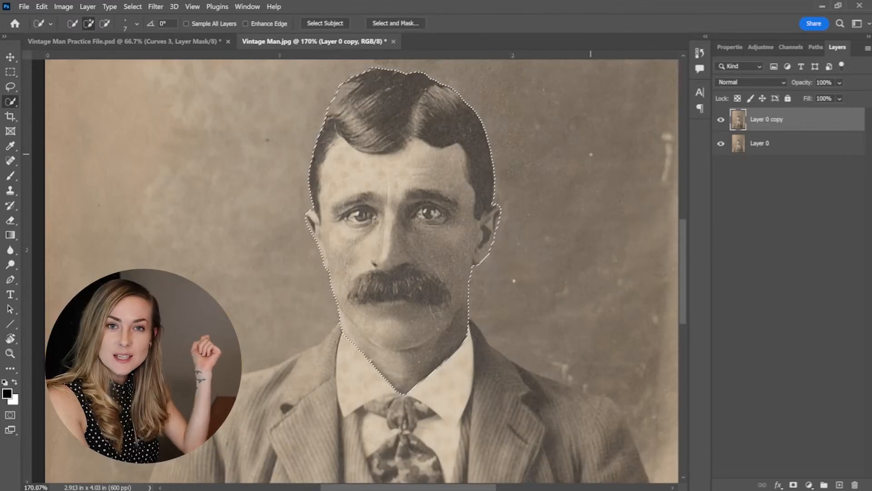
Mask the Layer 0 copy with the current head selection, show the mask overlay, and reload the mask as a selection.
click(794, 485)
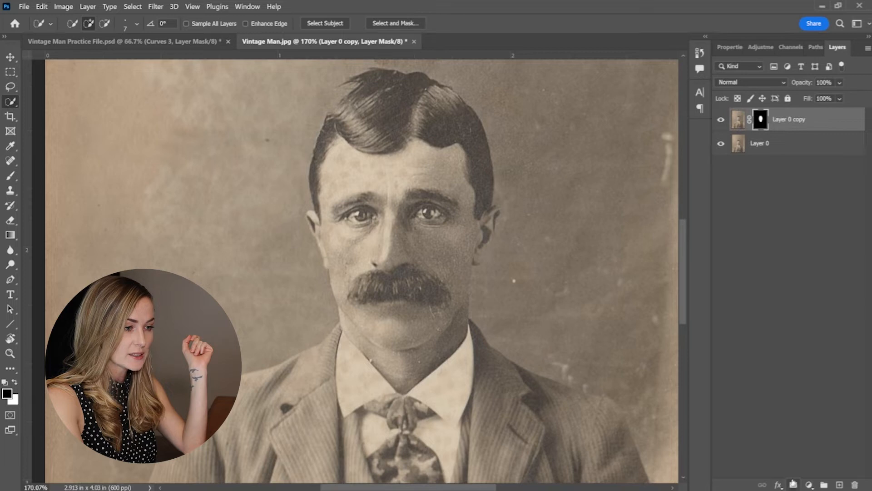
alt+shift+click(762, 120)
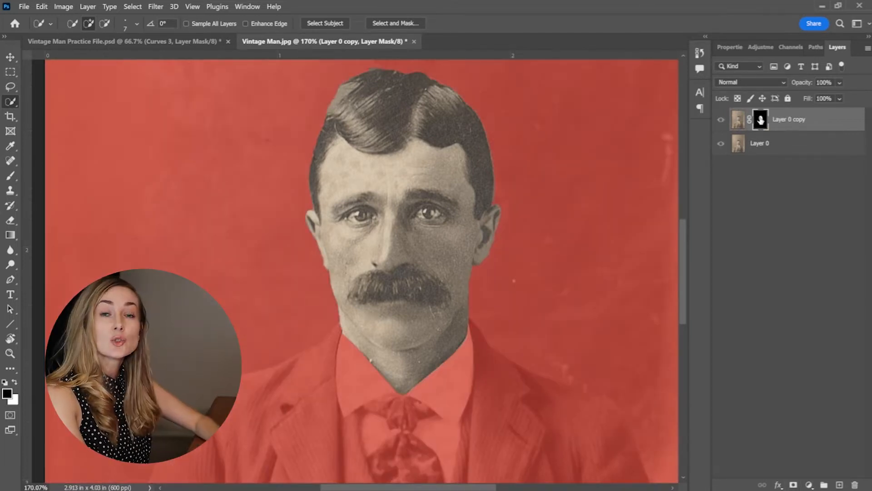
ctrl+click(761, 120)
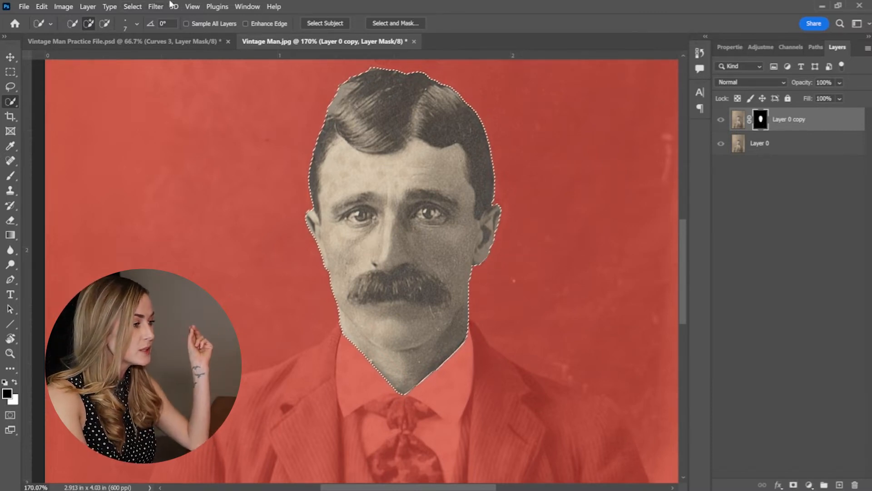
Save the active head selection under the name "Head".
click(133, 5)
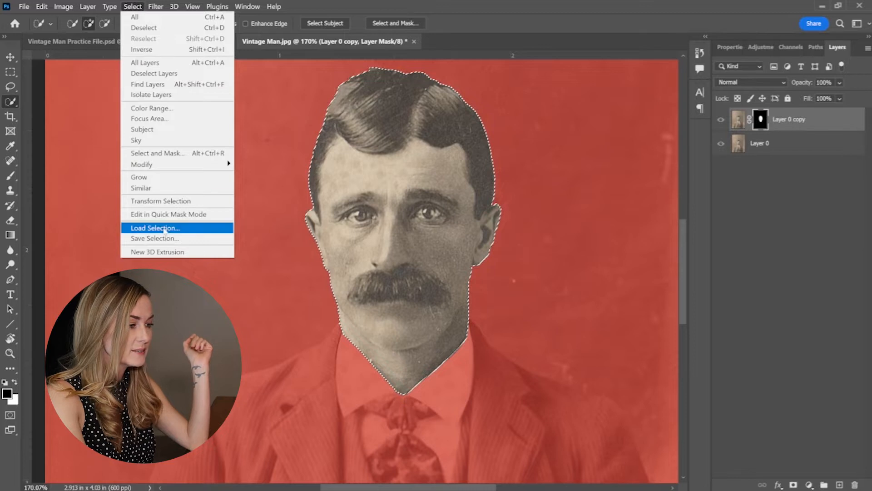
click(175, 238)
text(Head)
key(Return)
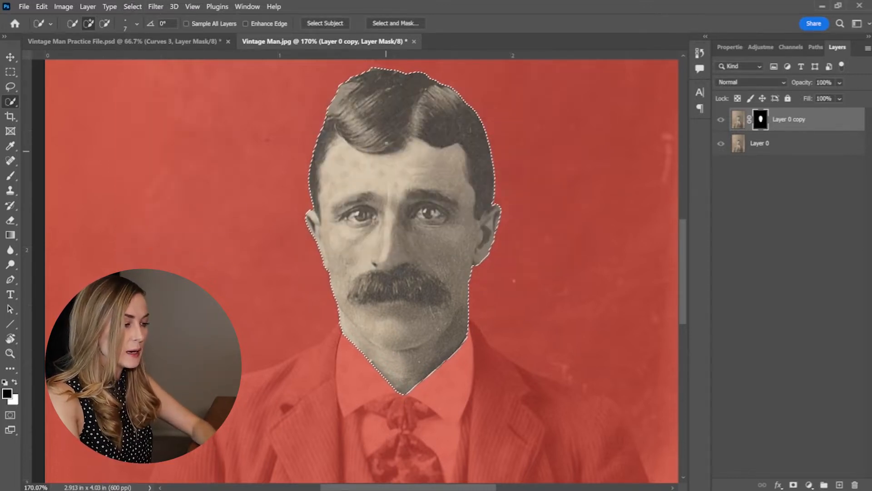
Clear the selection and rename the Layer 0 copy layer to "top head".
key(ctrl+d)
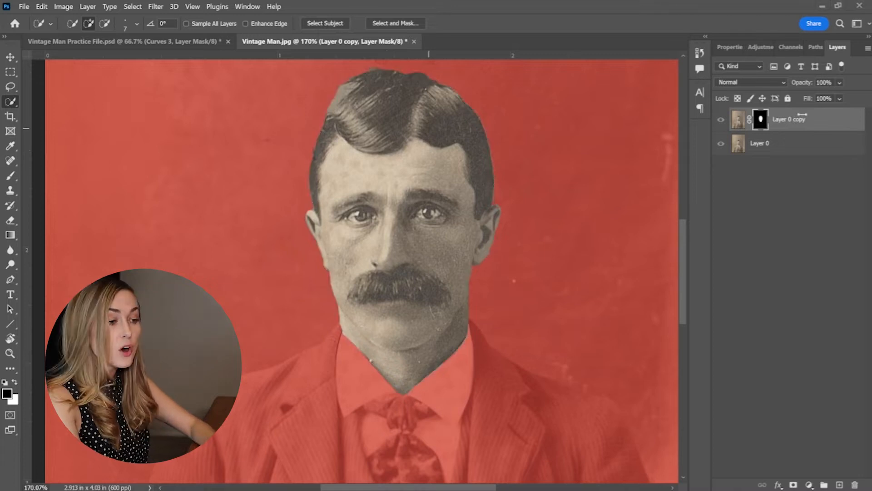
double_click(794, 119)
text(top head)
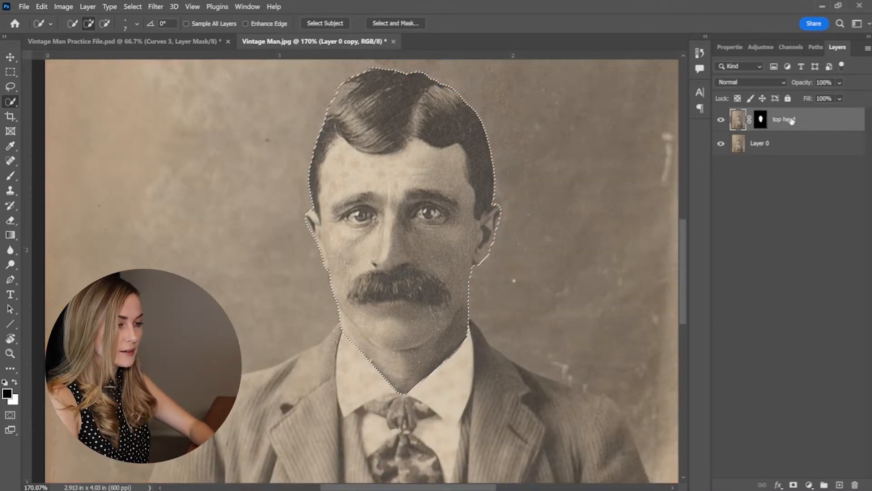
Draw a wide elliptical marquee over the lower half of the face, from just below the eyes to the collar.
click(10, 72)
right_click(14, 76)
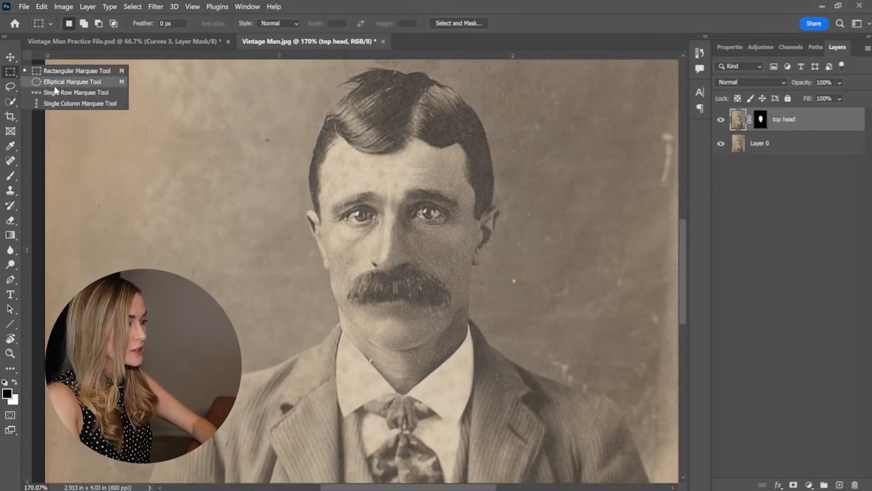
click(68, 82)
mouse_move(261, 229)
mouse_down()
mouse_move(544, 373)
mouse_move(545, 401)
mouse_up()
Fill the elliptical area of the top head layer's mask with black and check the cut-out with Layer 0 hidden.
click(761, 119)
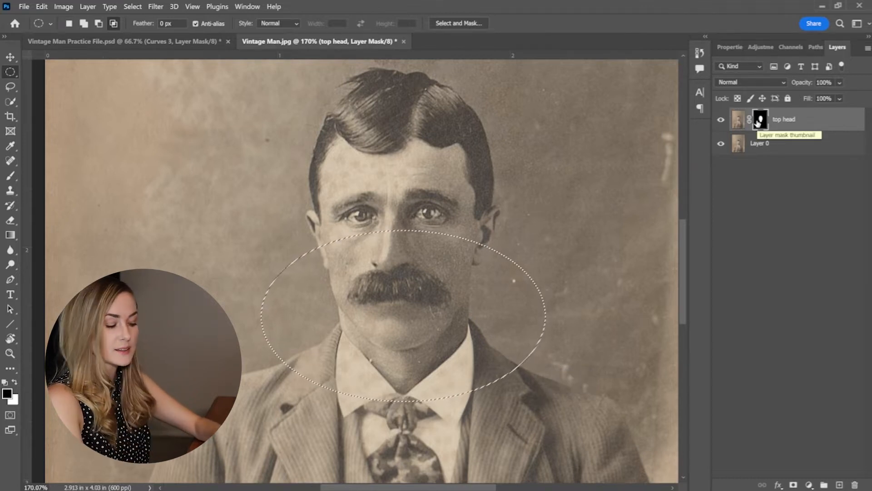
key(b)
click(45, 6)
click(75, 163)
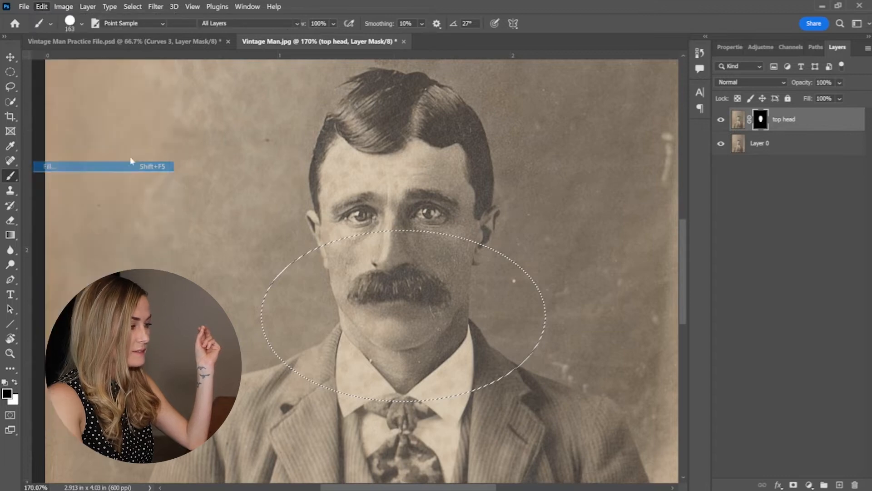
click(255, 93)
click(250, 182)
click(340, 95)
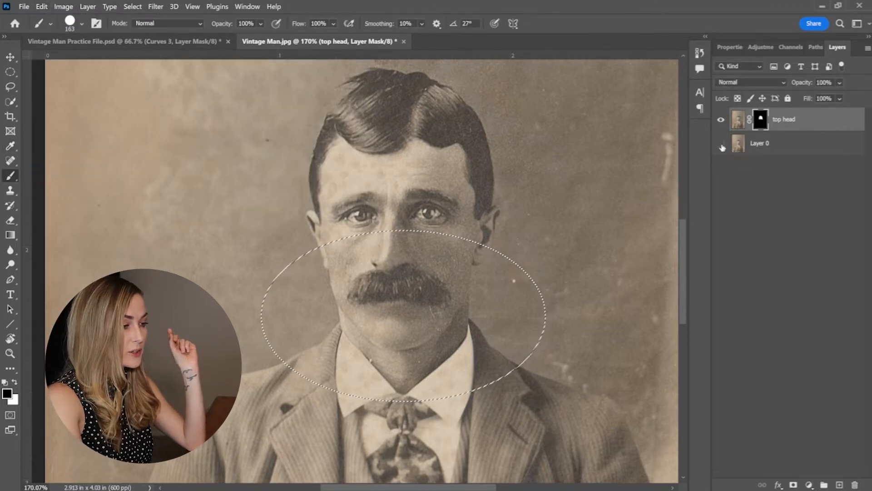
click(721, 144)
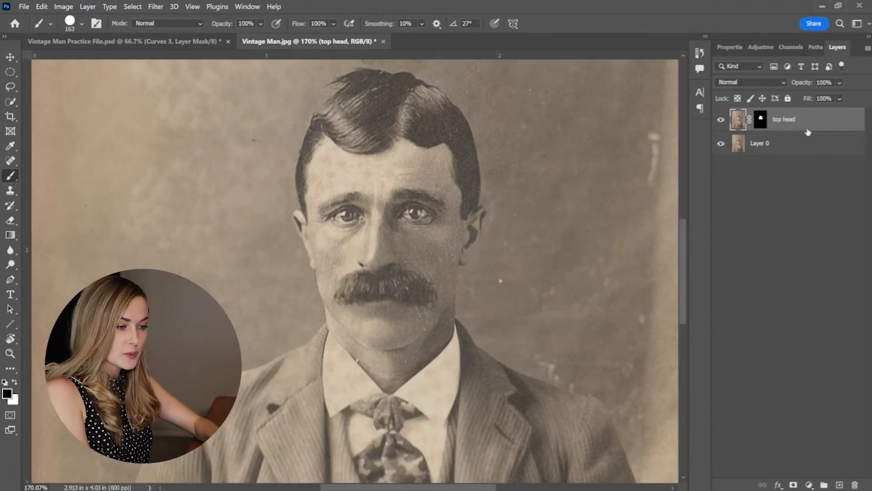
Duplicate the top head layer and invert the copy's mask, checking the result with the two layers below hidden.
key(ctrl+j)
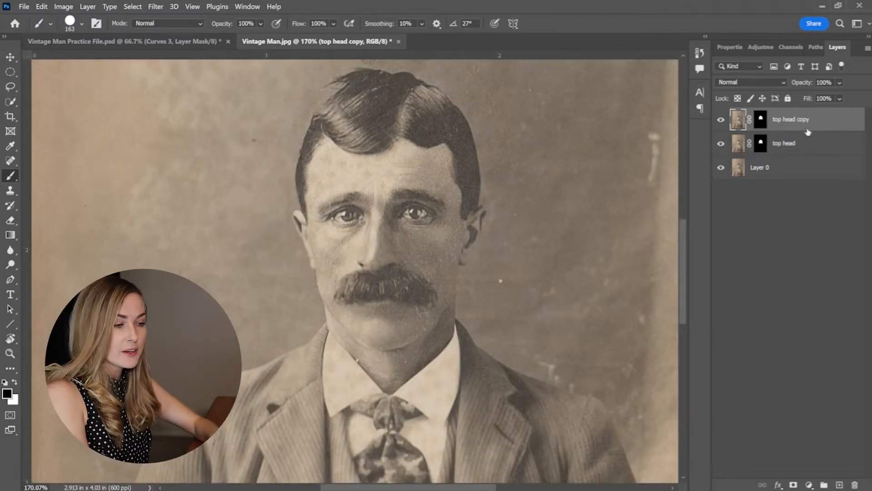
click(762, 120)
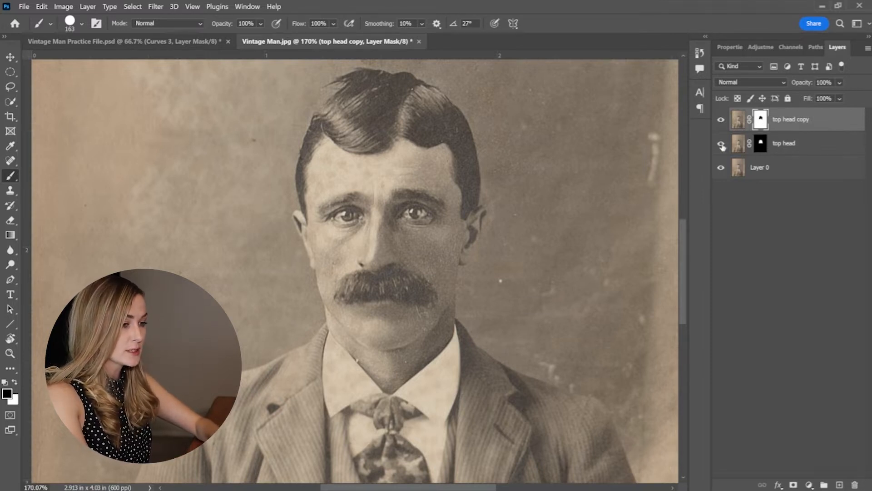
click(721, 167)
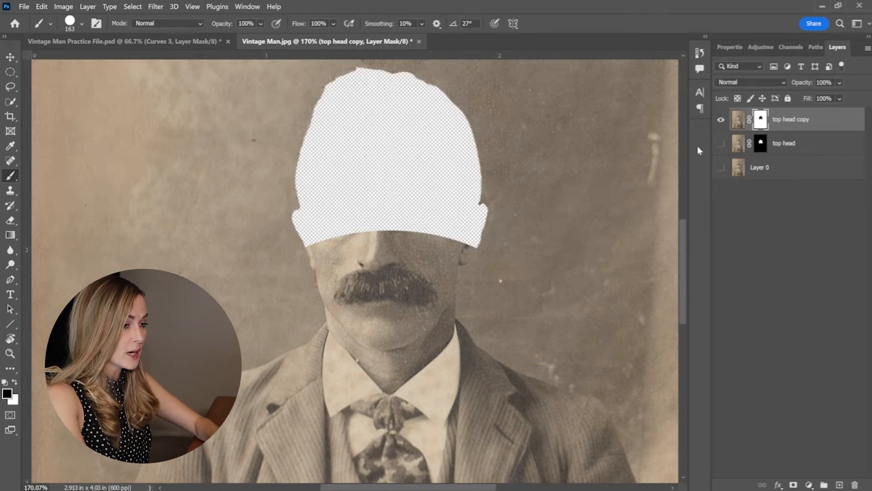
click(721, 144)
click(721, 168)
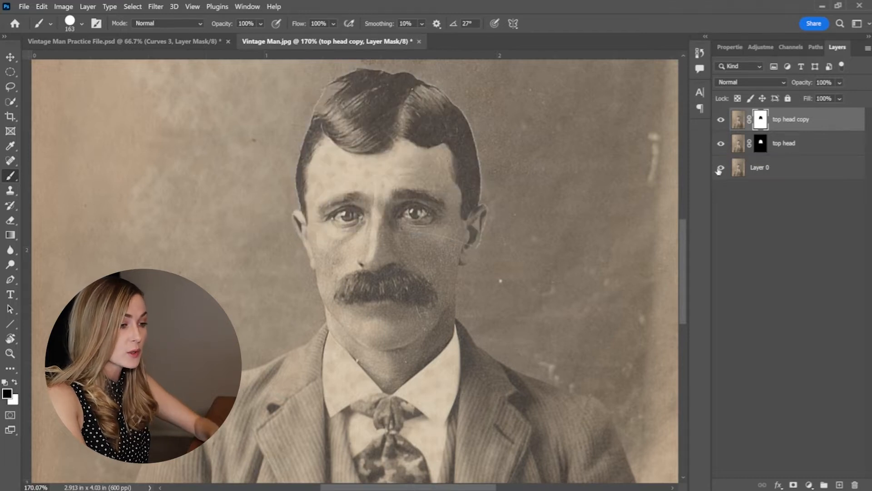
Rename the top head copy layer to "bottom head".
click(792, 143)
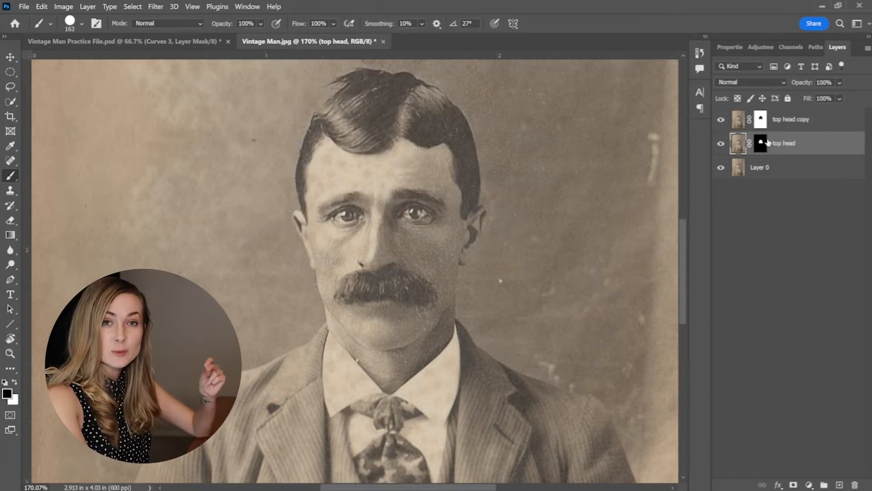
click(794, 124)
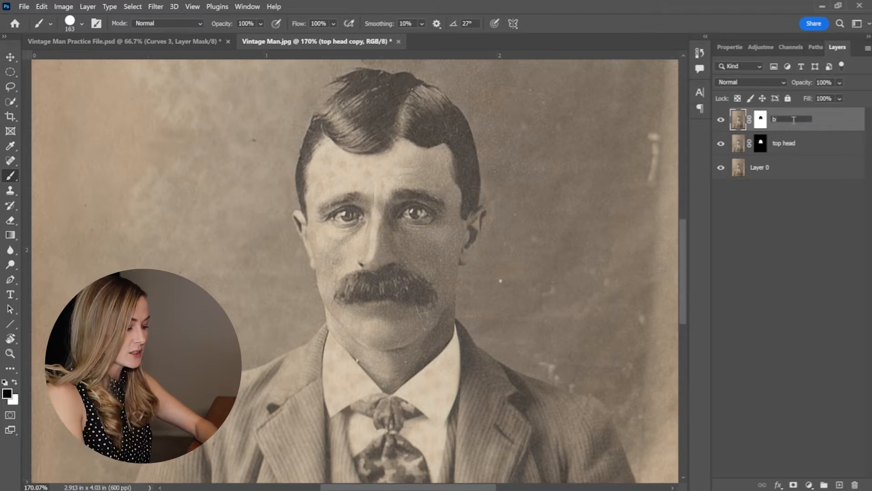
text(bottom head)
key(Return)
Load the saved Head selection as a new selection with the bottom head layer's mask active.
click(762, 119)
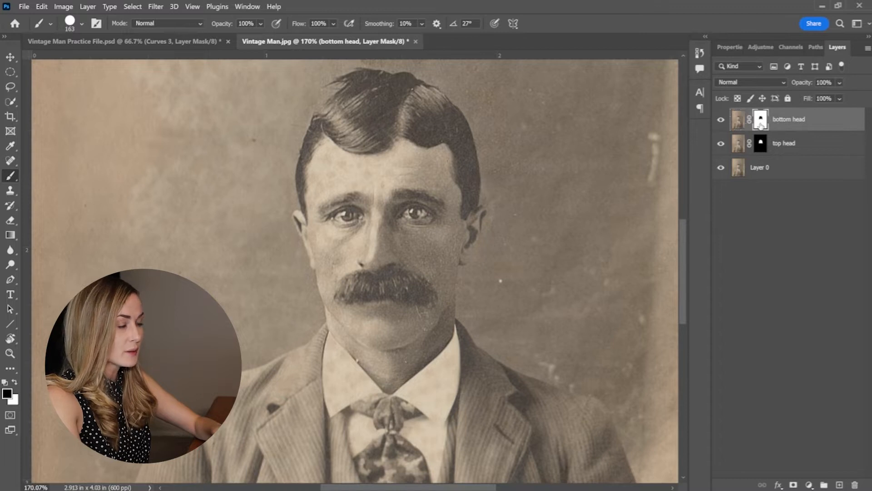
click(132, 6)
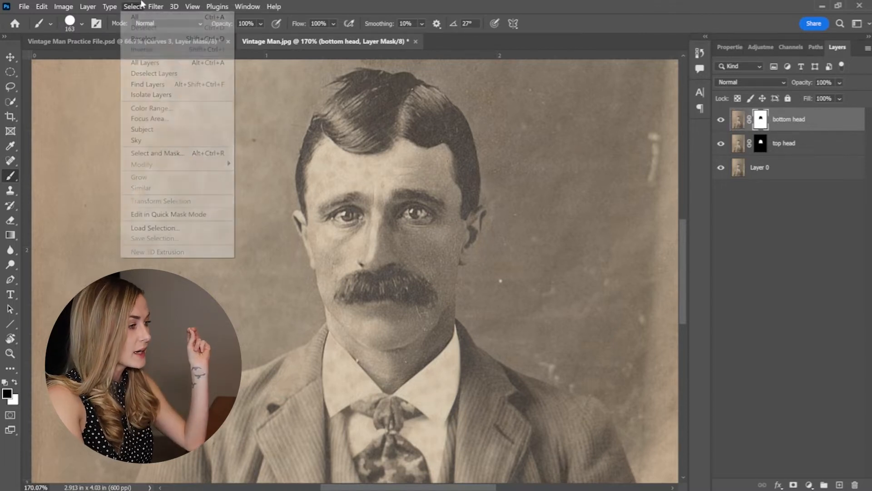
click(146, 227)
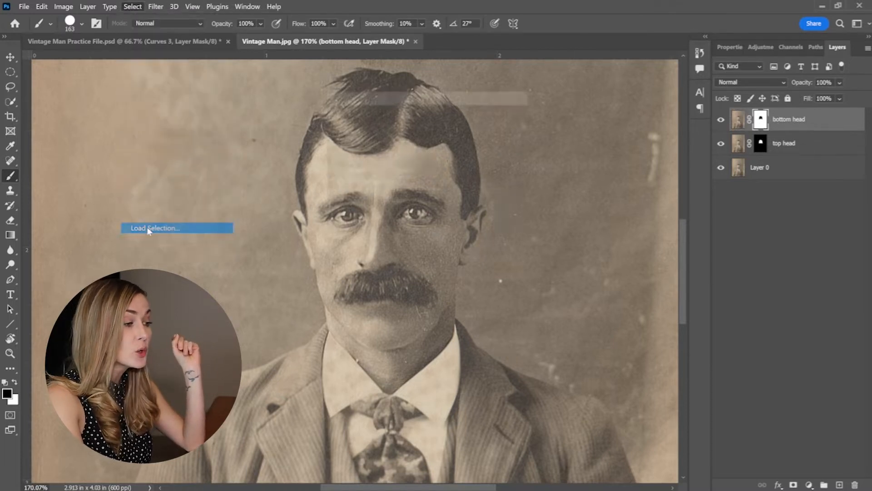
click(397, 138)
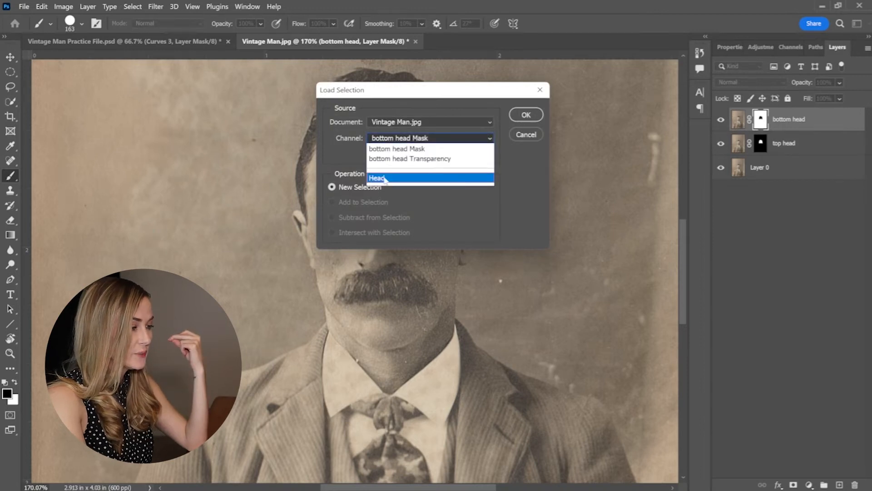
click(377, 178)
click(525, 115)
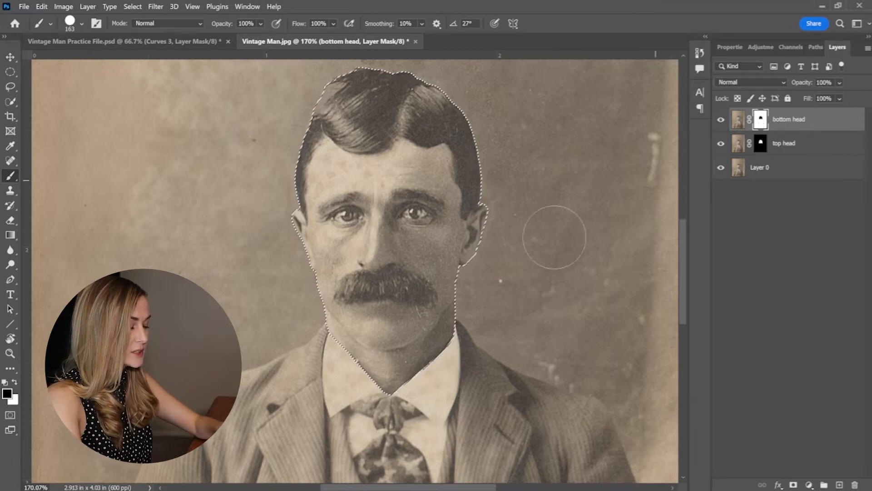
Invert the head selection, fill it with black at 100% opacity on the bottom head mask, and deselect.
scroll(488, 275, down, 3)
scroll(488, 278, down, 2)
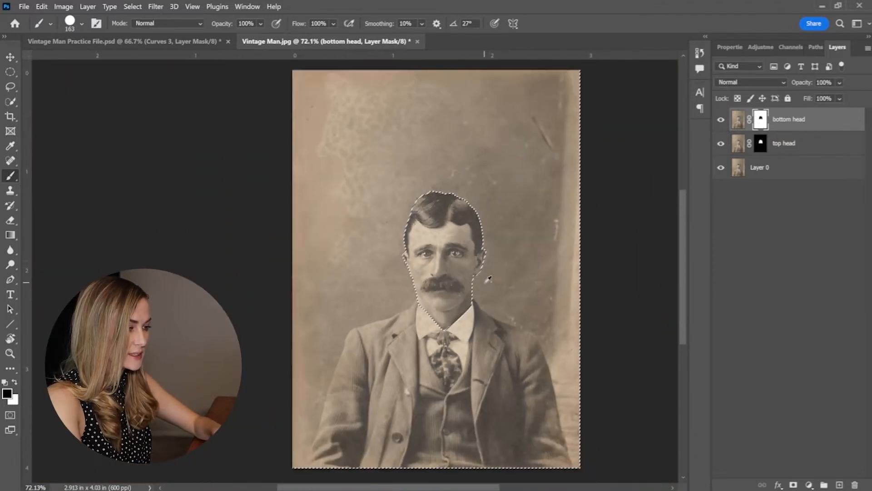
scroll(502, 258, up, 1)
click(41, 6)
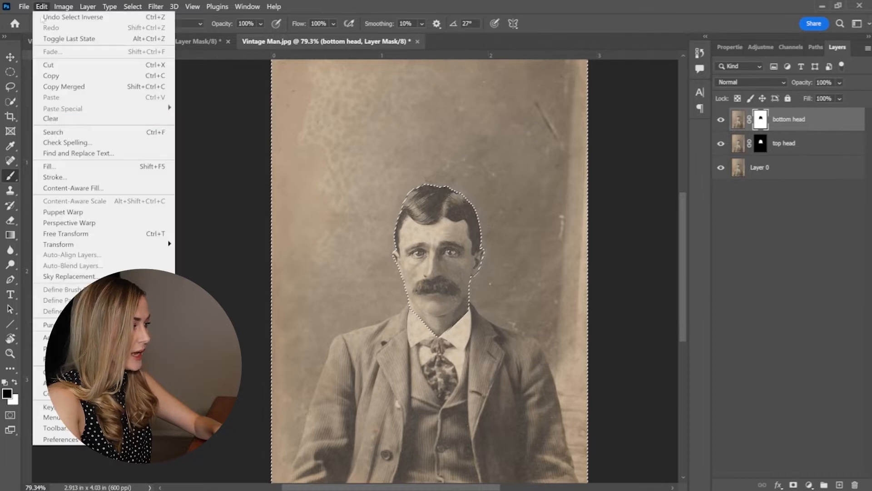
click(50, 166)
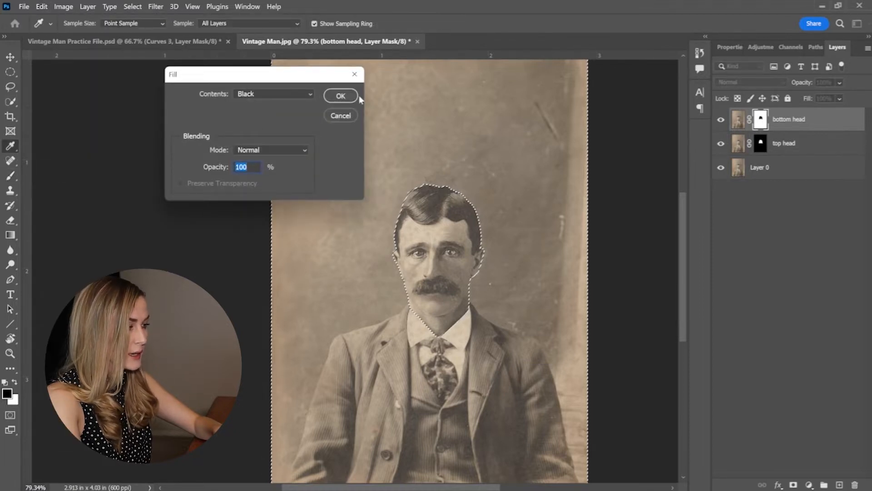
click(341, 95)
key(b)
key(ctrl+d)
Inspect the bottom head cut-out with the top head layer and Layer 0 hidden, and show both layers again.
drag(721, 145, 720, 177)
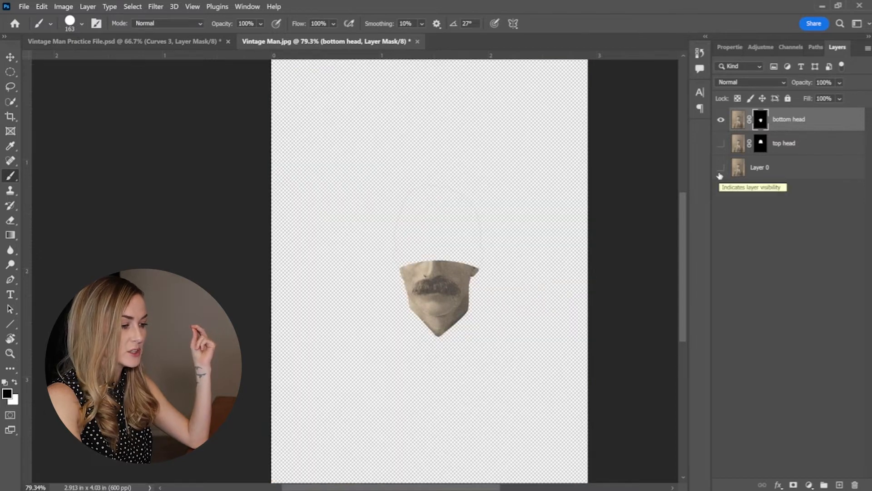
scroll(361, 207, up, 3)
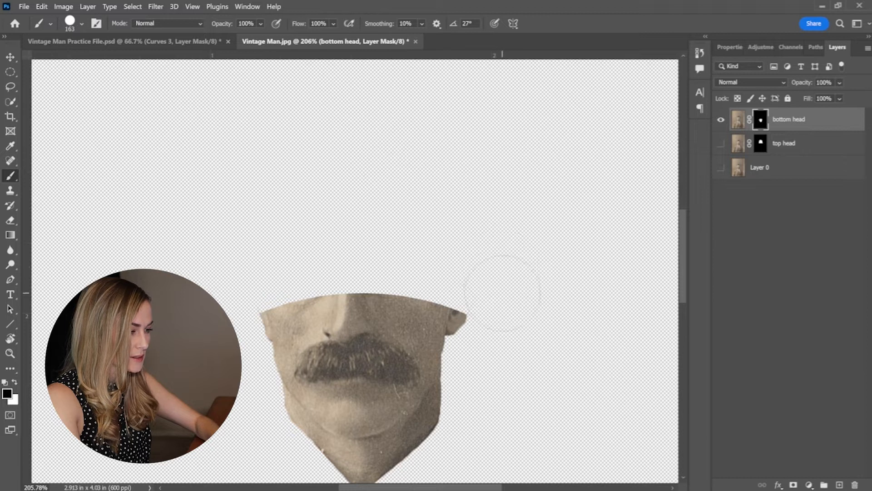
drag(725, 149, 720, 186)
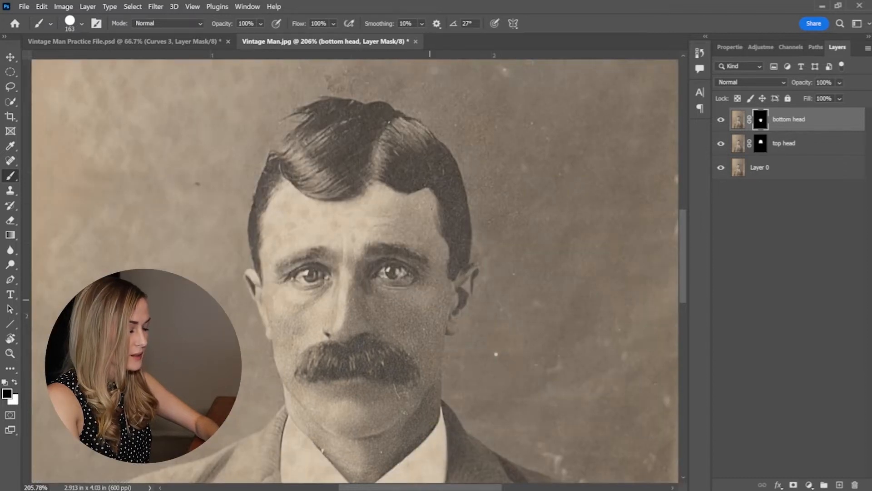
Hide both head layers and lasso a loose selection around the man's whole head on Layer 0.
scroll(389, 227, down, 6)
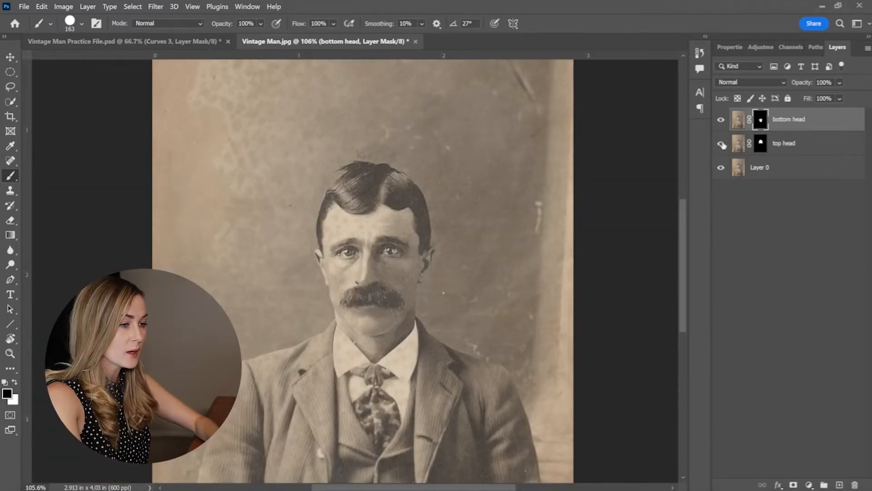
click(720, 121)
click(760, 168)
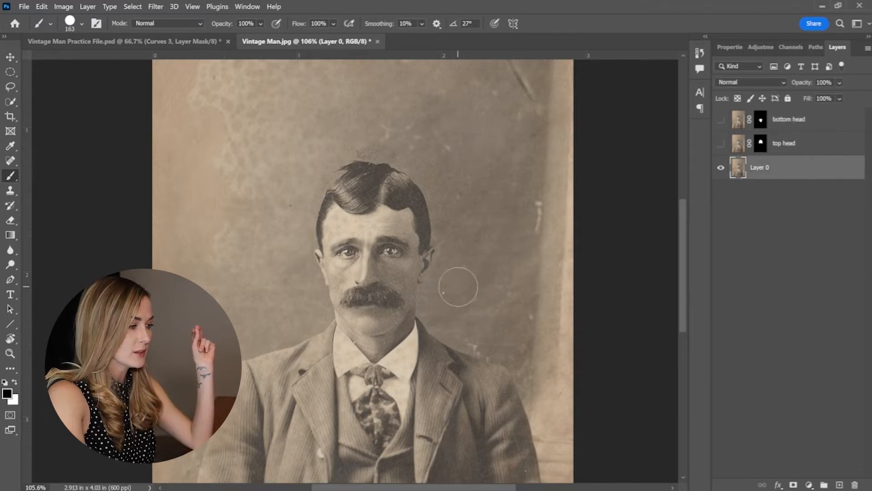
key(l)
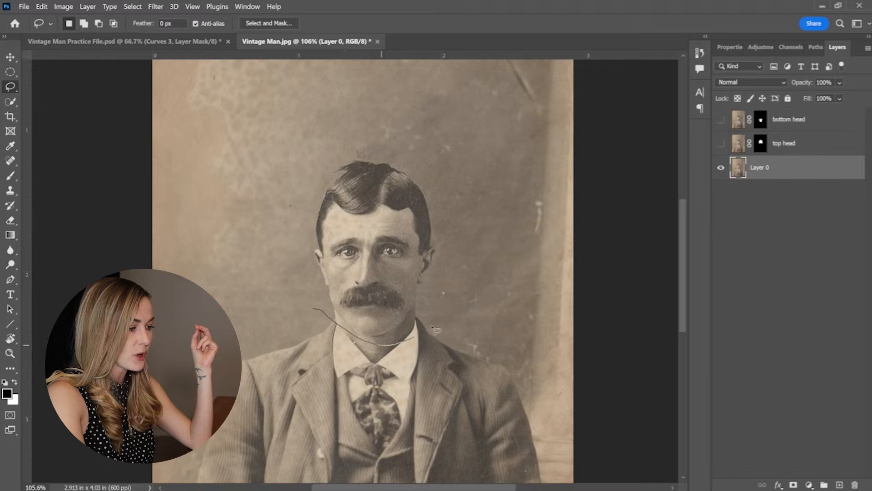
drag(340, 162, 317, 309)
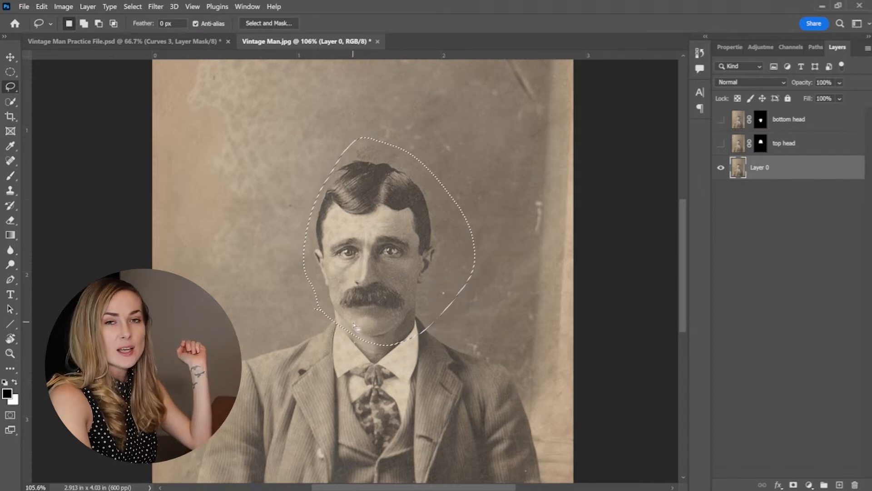
Content-Aware Fill the selected head onto a new layer, with the man's suit and shoulders excluded from the sampling area.
click(41, 6)
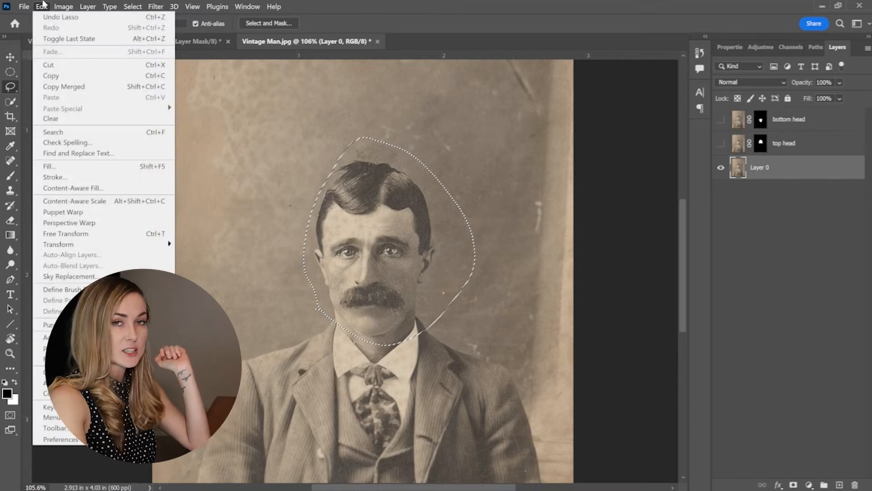
click(88, 188)
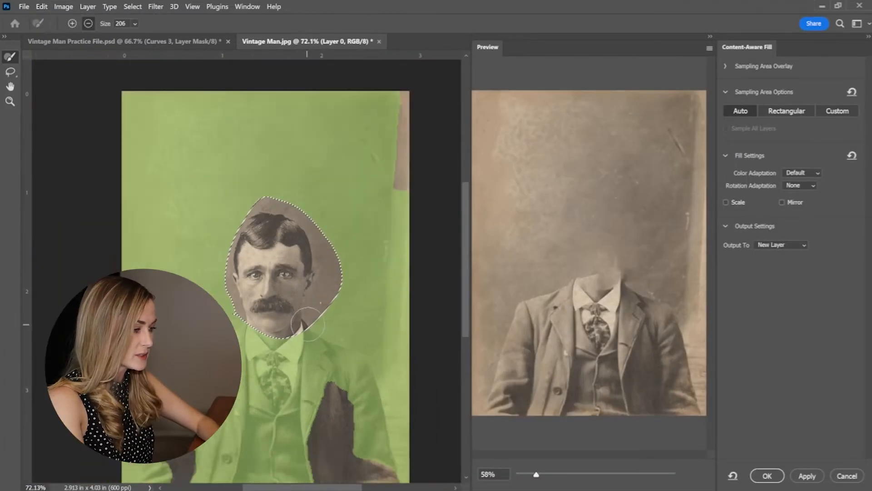
drag(238, 238, 175, 277)
mouse_move(199, 323)
mouse_down()
mouse_move(225, 291)
mouse_move(246, 295)
mouse_move(252, 359)
mouse_up()
mouse_move(229, 403)
mouse_down()
mouse_move(284, 318)
mouse_move(288, 258)
mouse_move(311, 266)
mouse_move(347, 359)
mouse_move(319, 271)
mouse_up()
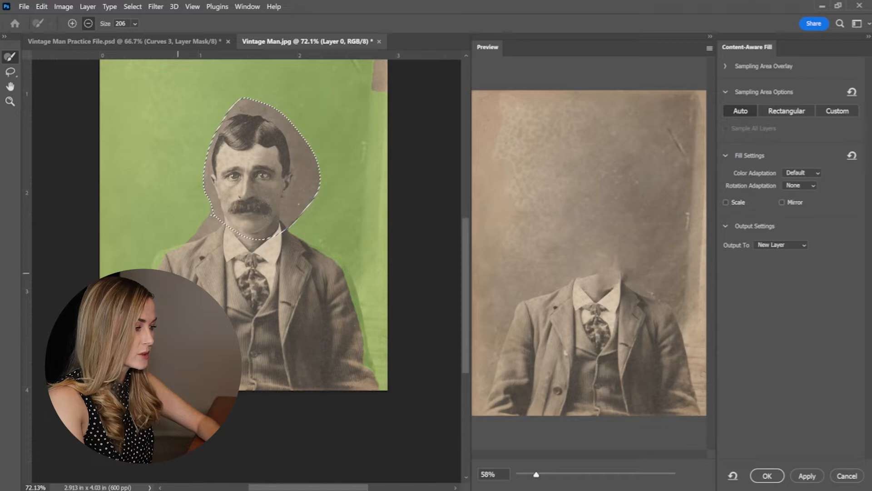
click(807, 478)
click(765, 476)
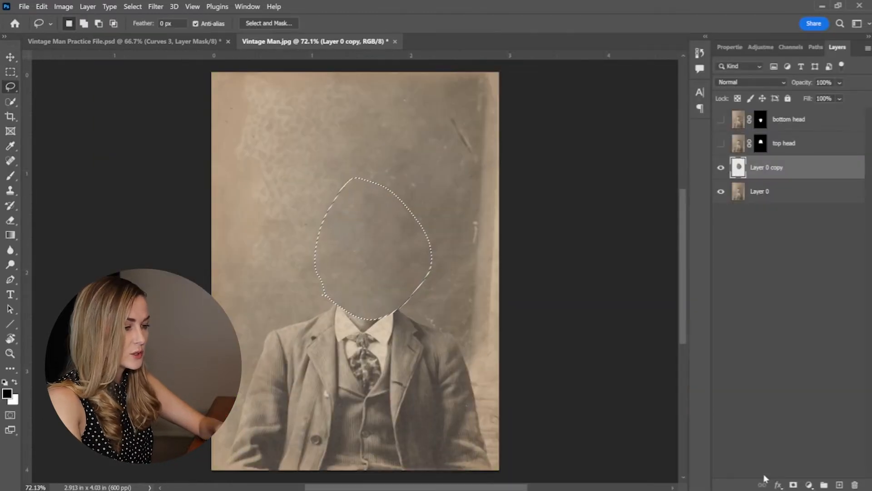
Rename the content-aware fill layer as head fill.
double_click(767, 168)
text(head fill)
key(Return)
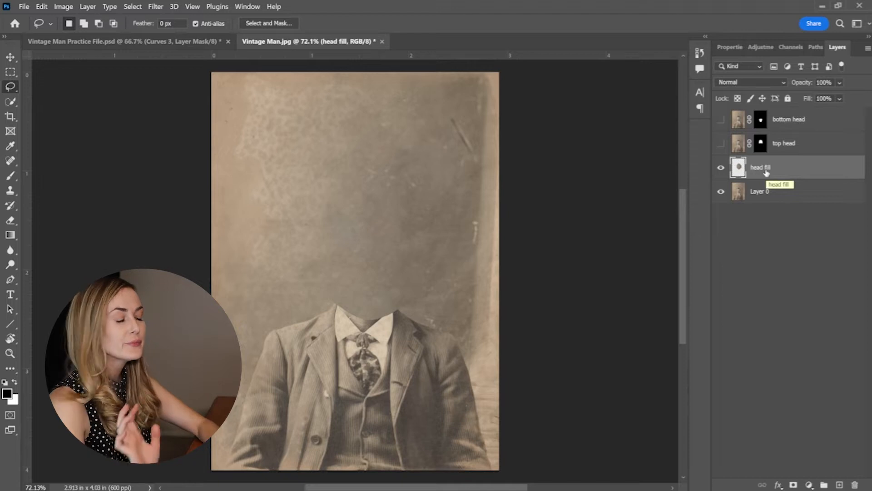
Show both head layers and move the top head straight up, leaving a wide gap above the bottom head.
click(722, 119)
click(721, 143)
click(793, 150)
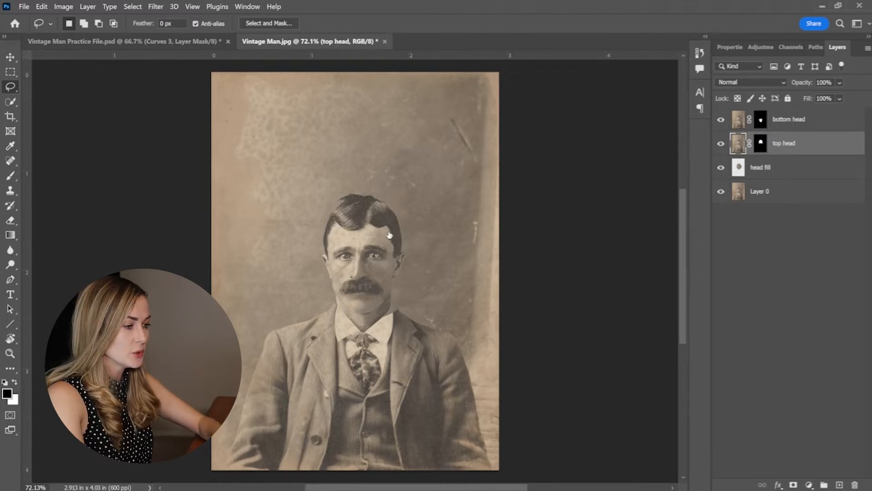
key(ctrl+t)
drag(388, 234, 393, 141)
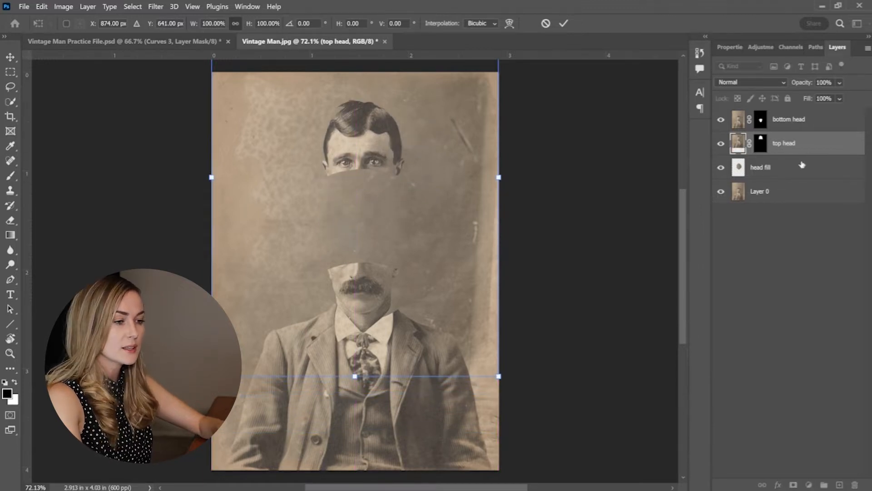
Add a new layer above head fill and make a flat elliptical selection across the top head's cut edge.
click(803, 165)
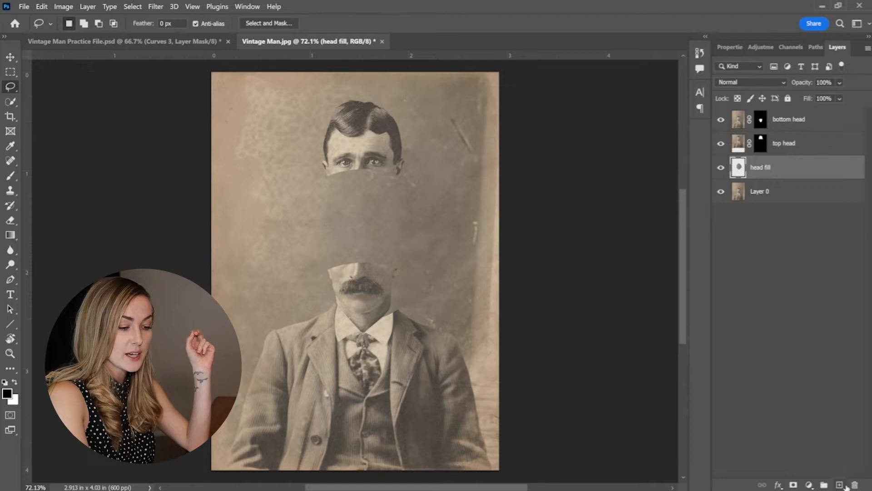
click(841, 485)
click(8, 76)
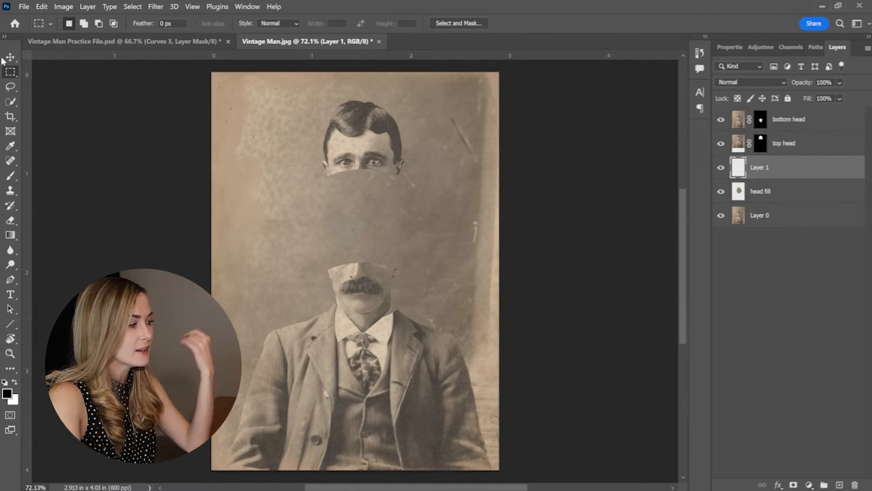
right_click(8, 78)
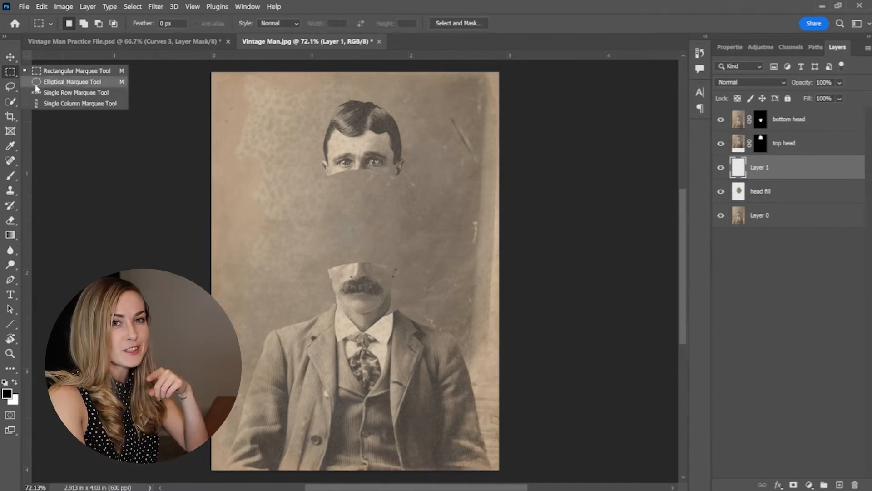
click(36, 82)
scroll(371, 172, up, 3)
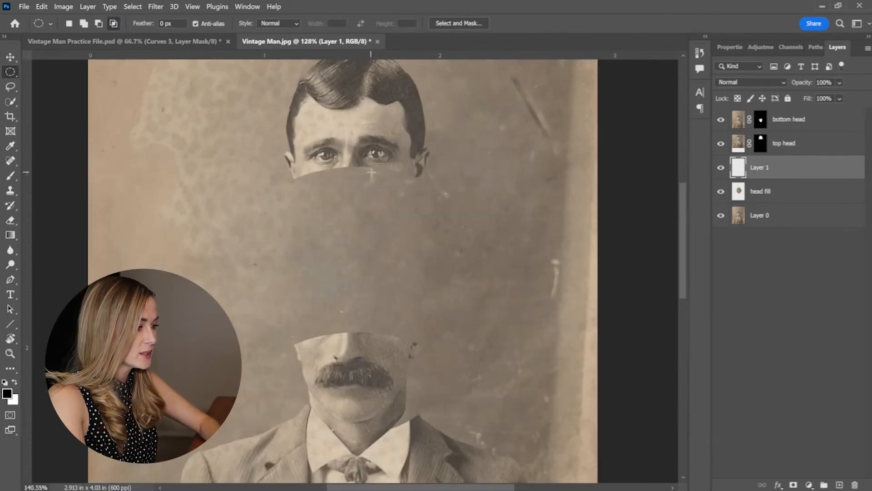
scroll(371, 173, up, 5)
drag(145, 204, 481, 282)
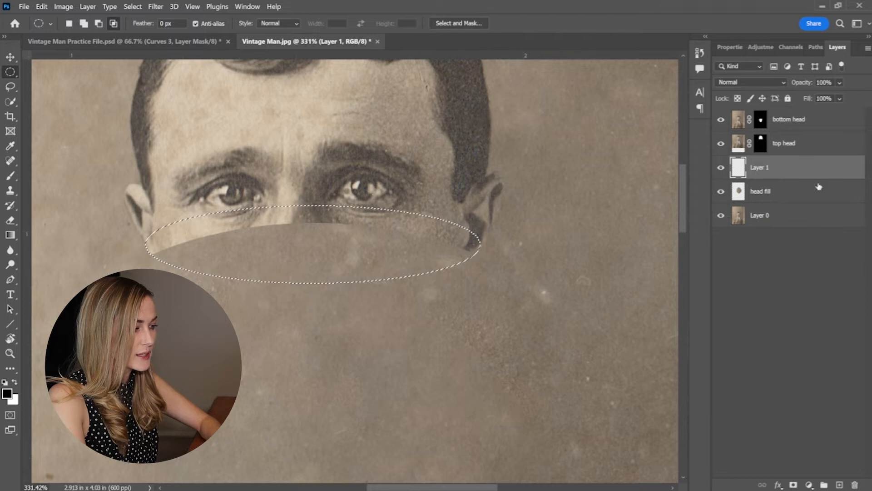
Edit the gradient's starting colour stop to the dark brown 281e19, based on a tone sampled from the man's hair.
key(g)
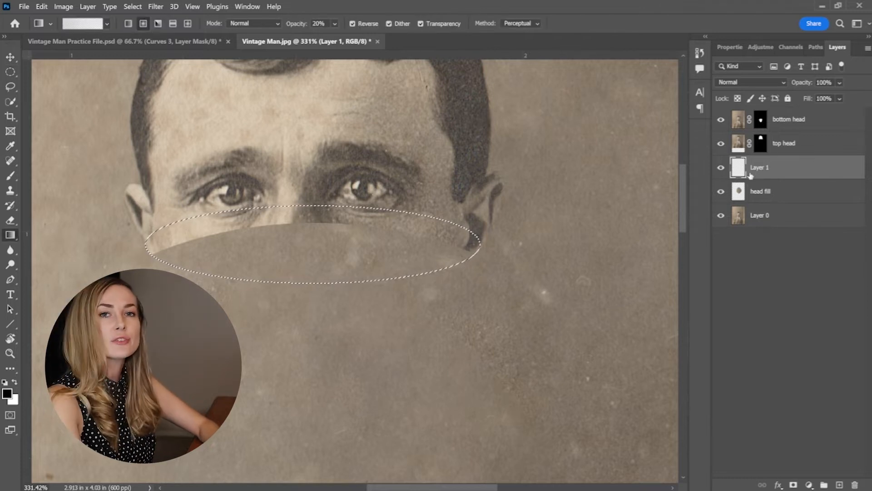
click(86, 25)
click(625, 286)
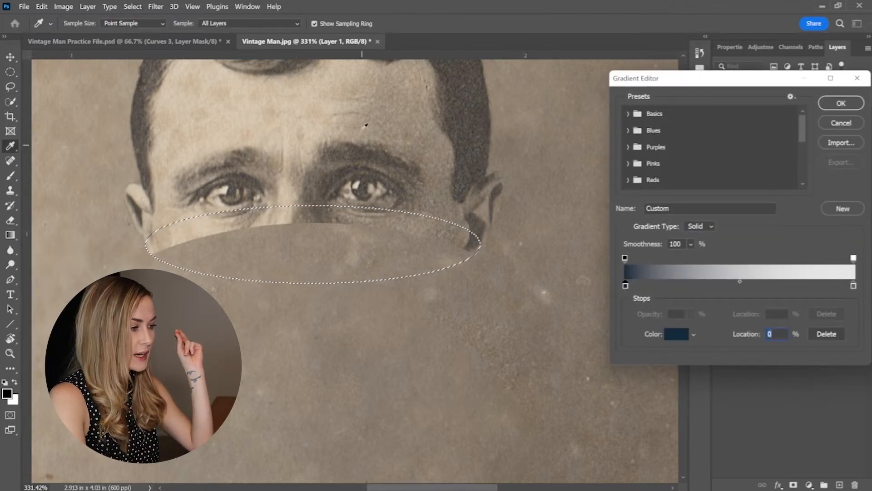
click(463, 98)
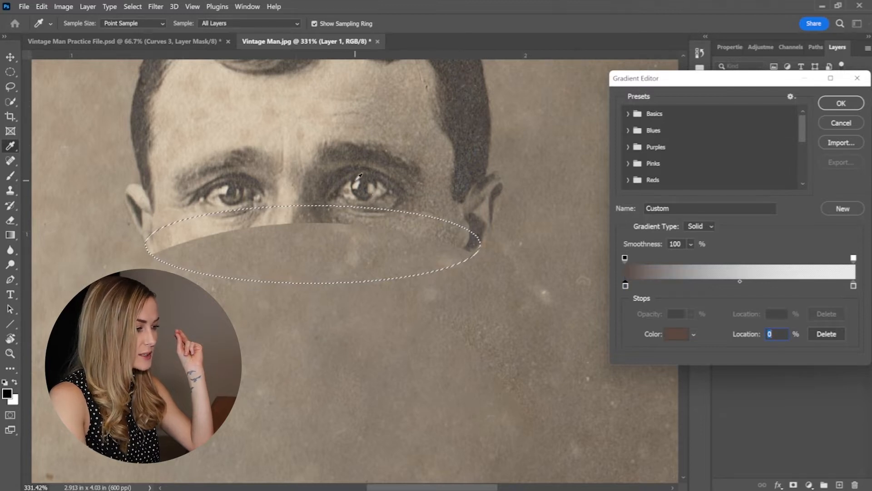
double_click(625, 286)
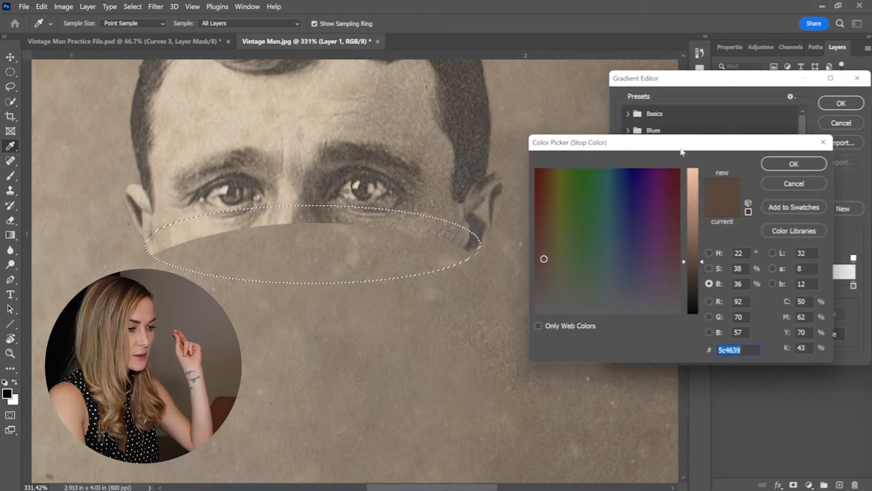
drag(681, 151, 571, 146)
drag(583, 255, 583, 285)
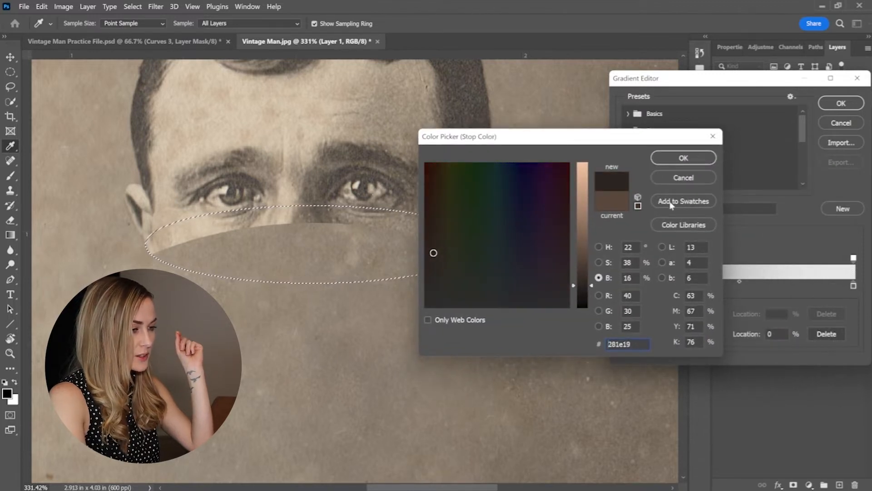
click(684, 158)
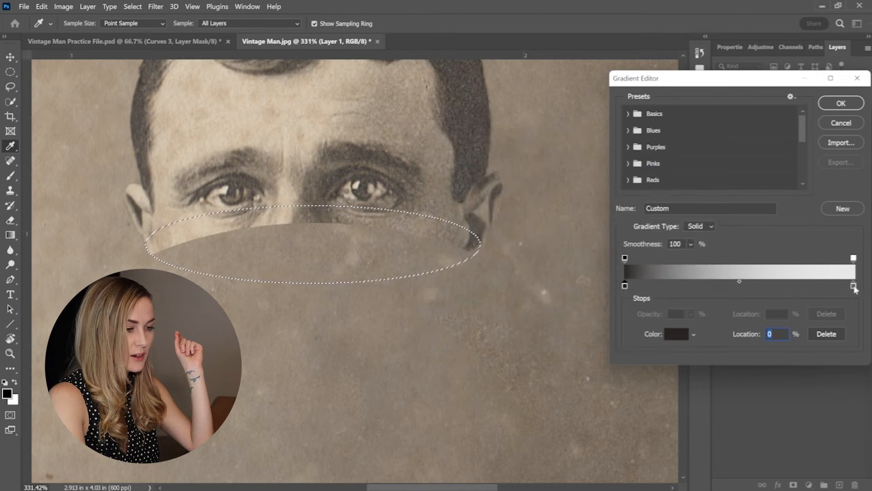
Set the gradient's end stop to 100% opacity and the light skin tone cdb496 sampled from the forehead, and accept the gradient.
click(854, 287)
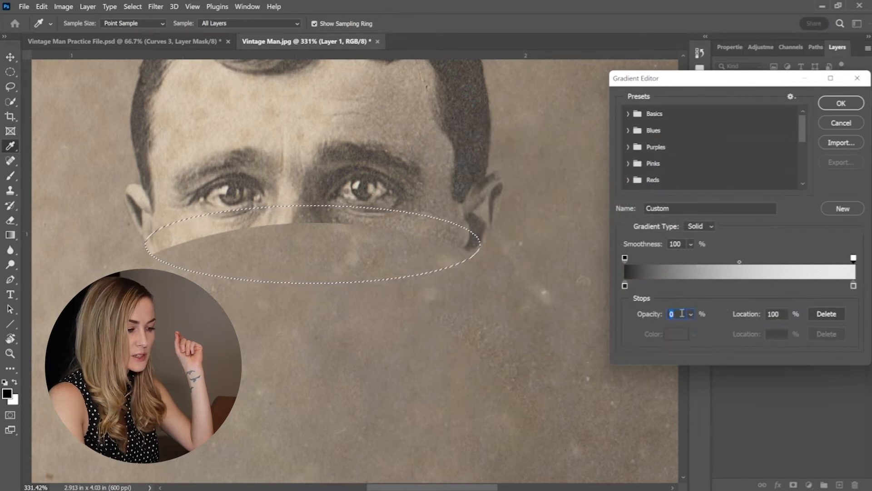
text(100)
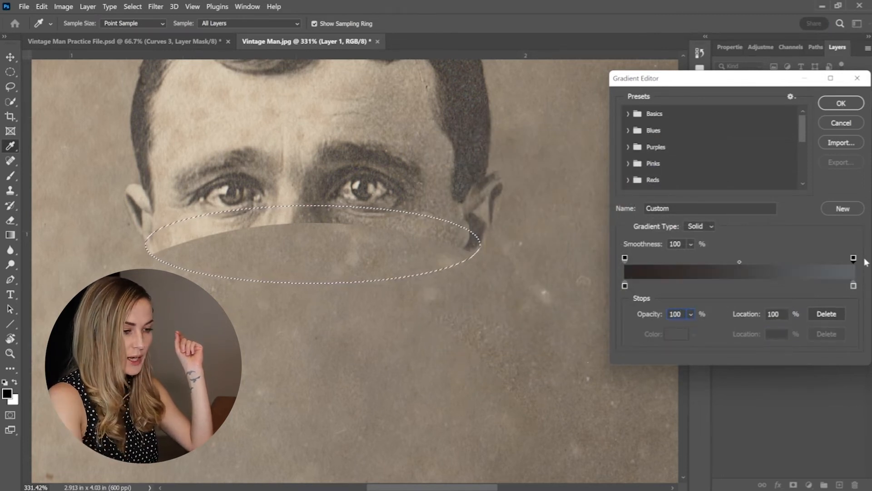
click(854, 287)
double_click(853, 286)
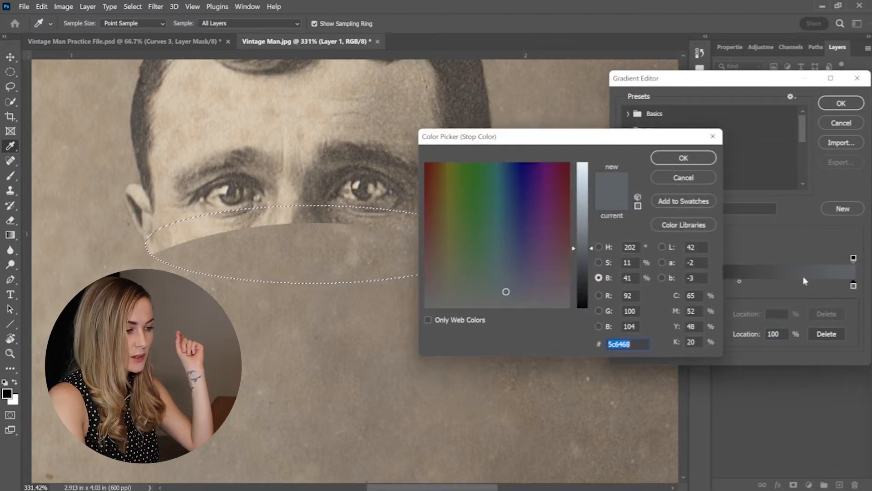
click(168, 117)
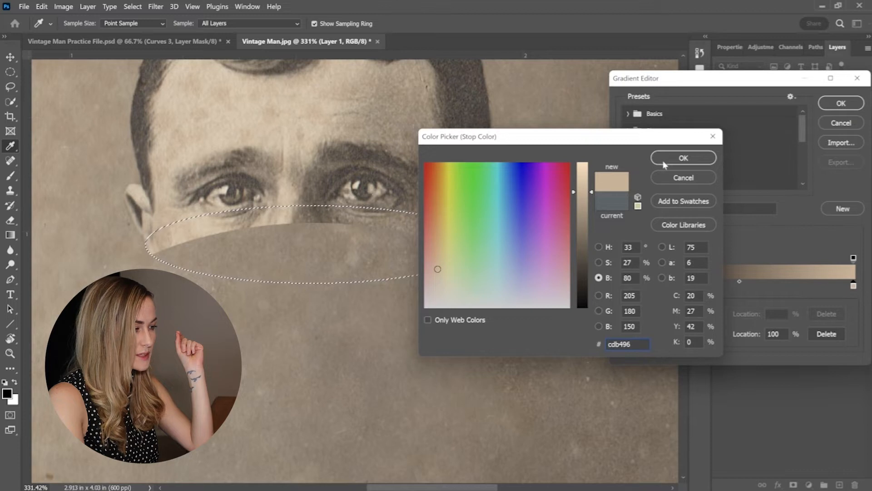
click(684, 158)
click(827, 106)
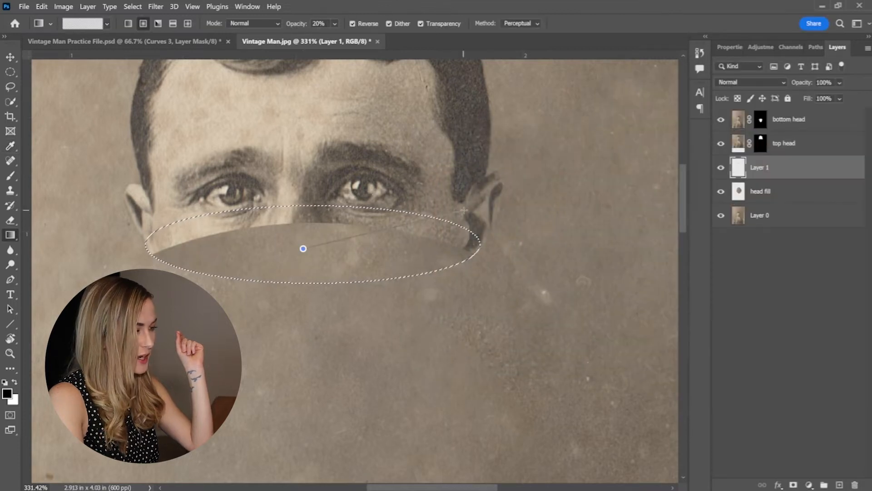
Shade the elliptical selection on Layer 1 with radial gradient strokes at 20% opacity, and deselect.
drag(303, 249, 469, 209)
drag(301, 199, 305, 303)
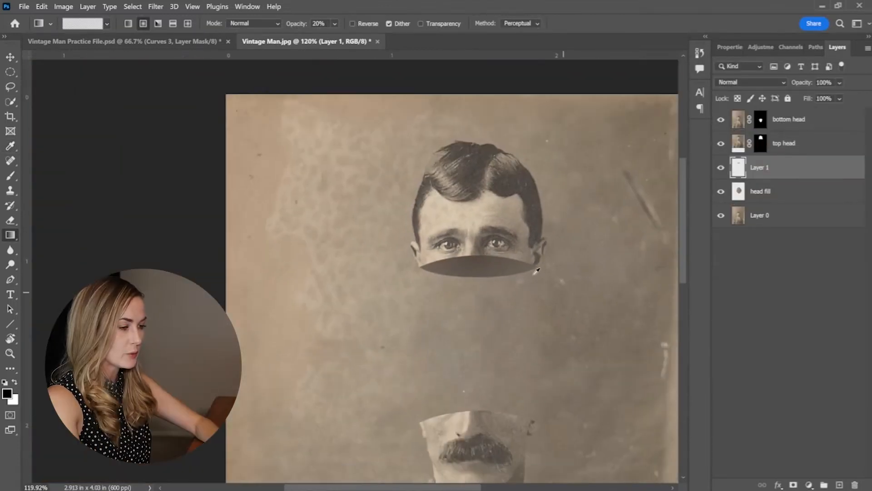
scroll(534, 268, down, 2)
drag(526, 230, 477, 273)
scroll(477, 272, up, 2)
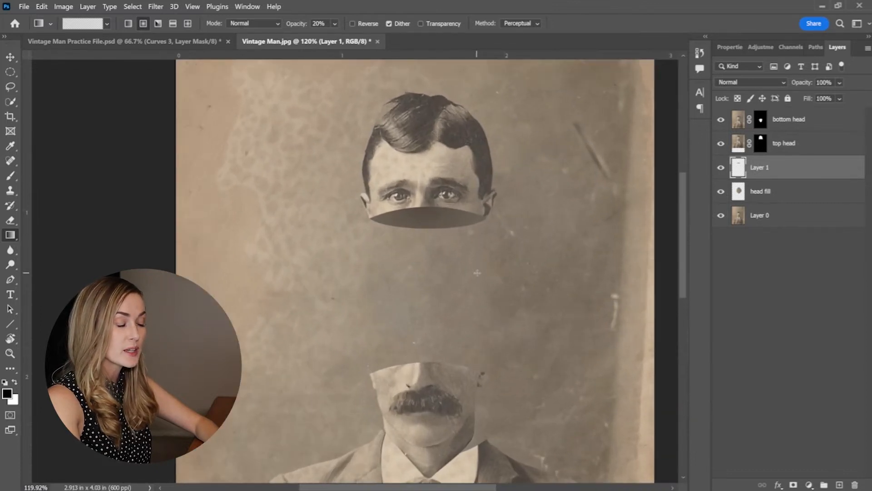
Place the Muscle Man B&W image, scale it to 10.85%, and position its head in the gap behind the bottom head.
click(400, 478)
drag(394, 176, 536, 299)
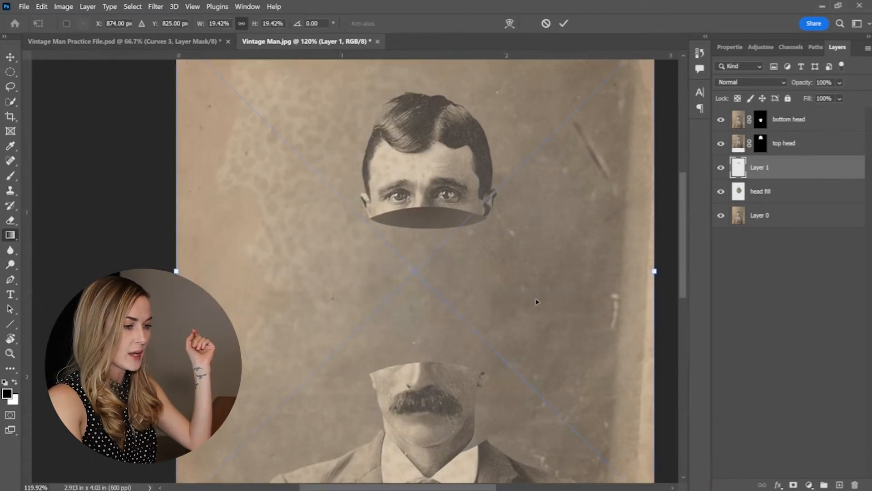
drag(656, 275, 550, 302)
drag(484, 299, 490, 403)
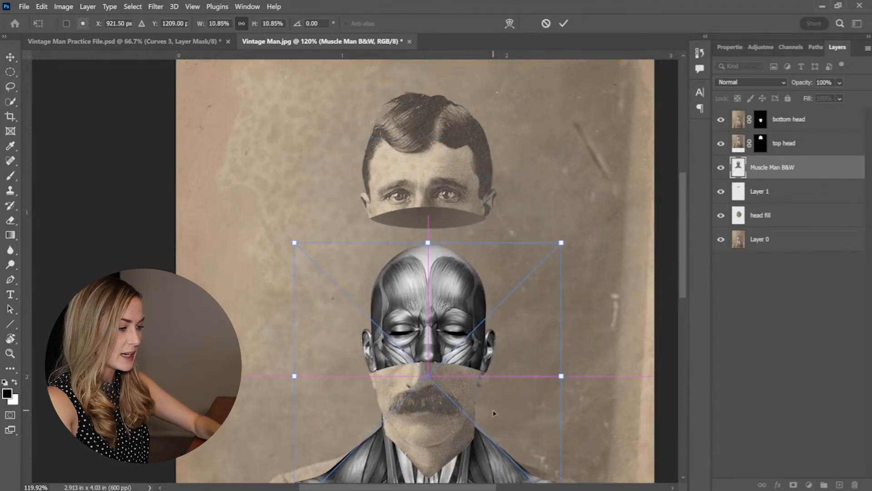
Lower the muscle figure and scale it down slightly to fit the bottom head's width, and commit the placement.
scroll(490, 403, up, 3)
scroll(489, 404, up, 2)
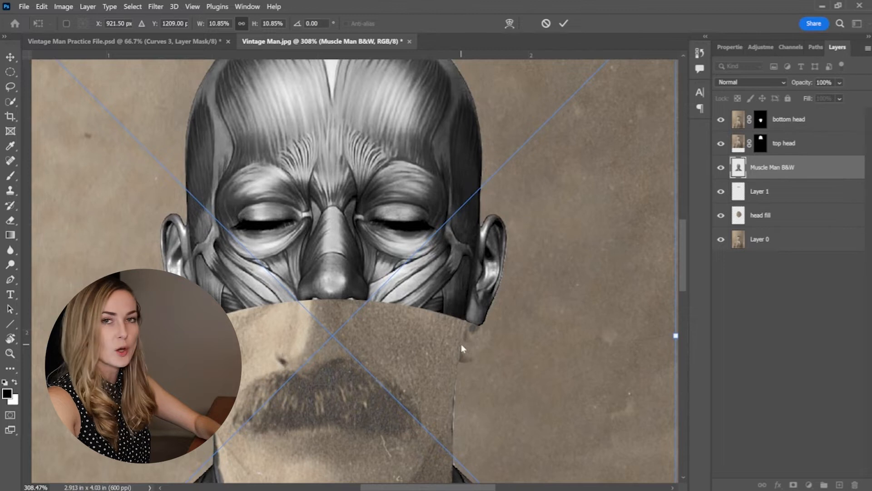
drag(437, 310, 438, 344)
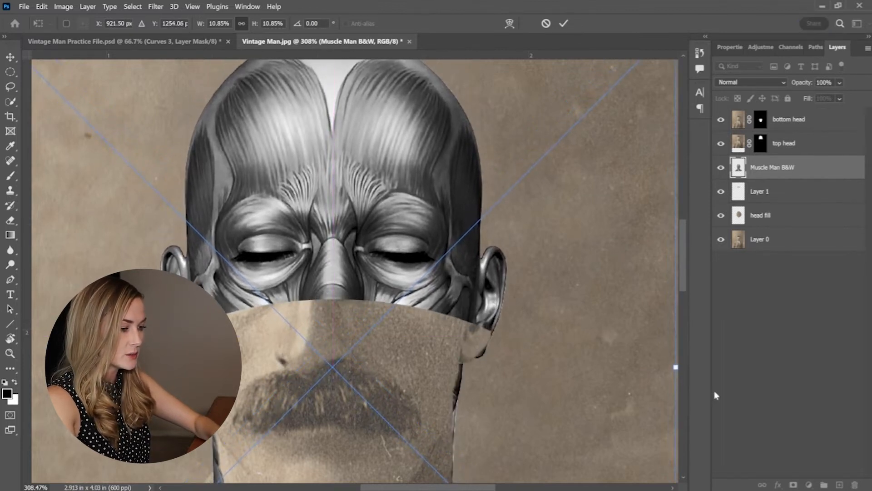
drag(676, 368, 613, 365)
scroll(656, 371, down, 1)
scroll(584, 341, down, 1)
key(alt+space)
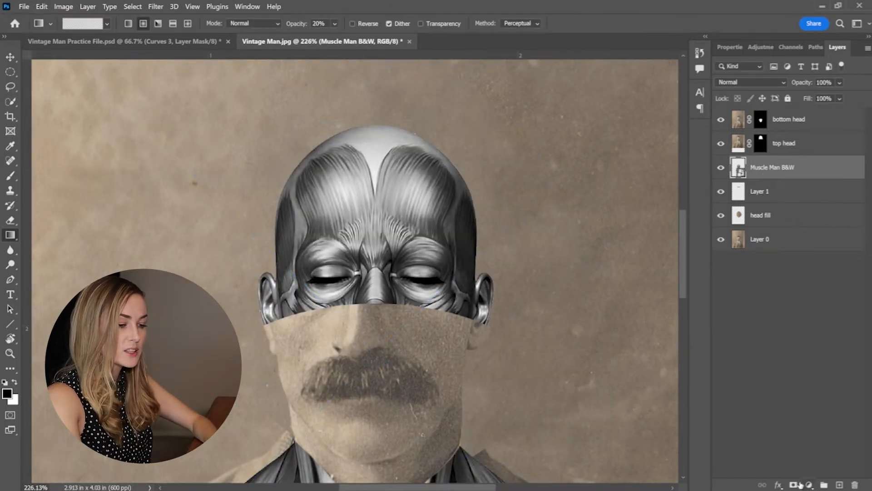
Add a layer mask to Muscle Man B&W and paint black over its neck and shoulders to hide them.
click(794, 485)
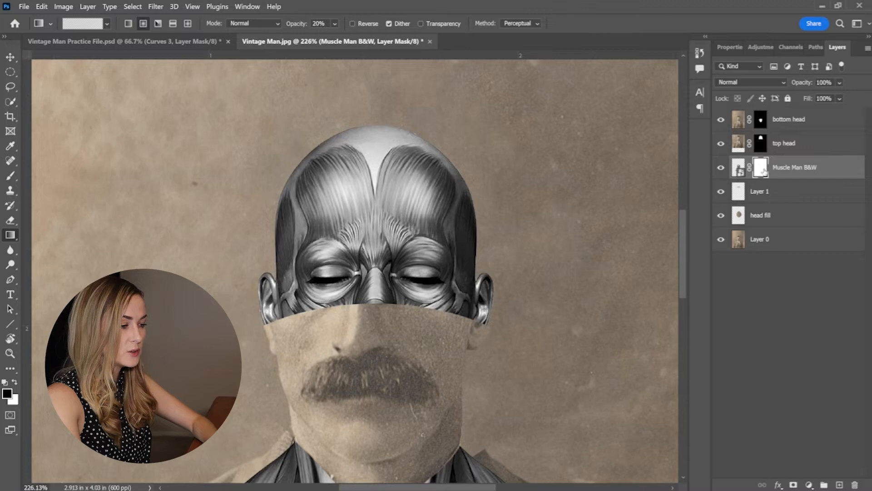
scroll(442, 314, down, 4)
key(b)
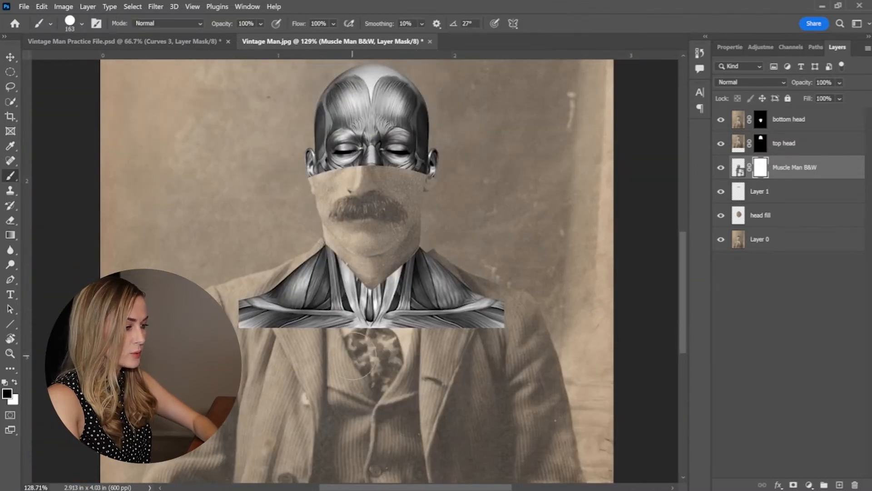
key(super)
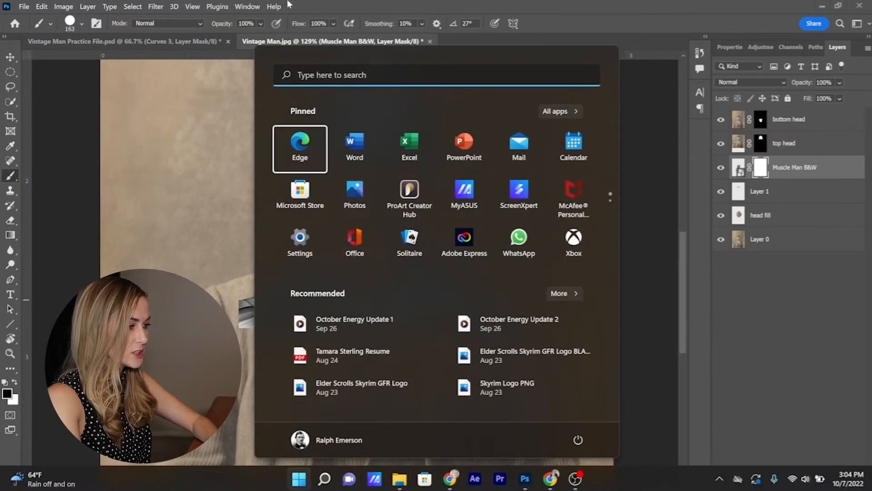
key(super)
mouse_move(320, 281)
mouse_down()
mouse_move(322, 308)
mouse_move(377, 304)
mouse_move(408, 281)
mouse_move(410, 265)
mouse_move(438, 296)
mouse_move(459, 289)
mouse_move(503, 336)
mouse_up()
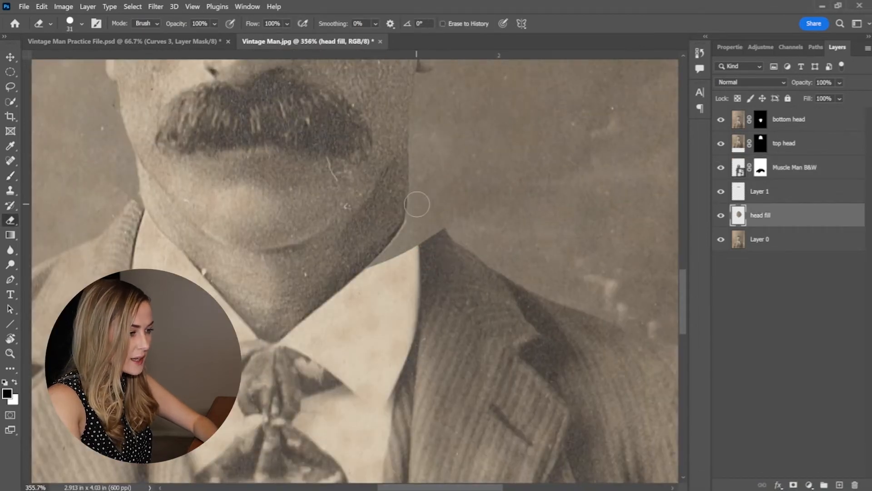
Erase the head fill layer beside the man's neck to restore his shirt collar and jacket edge.
drag(414, 204, 434, 232)
key(ctrl+z)
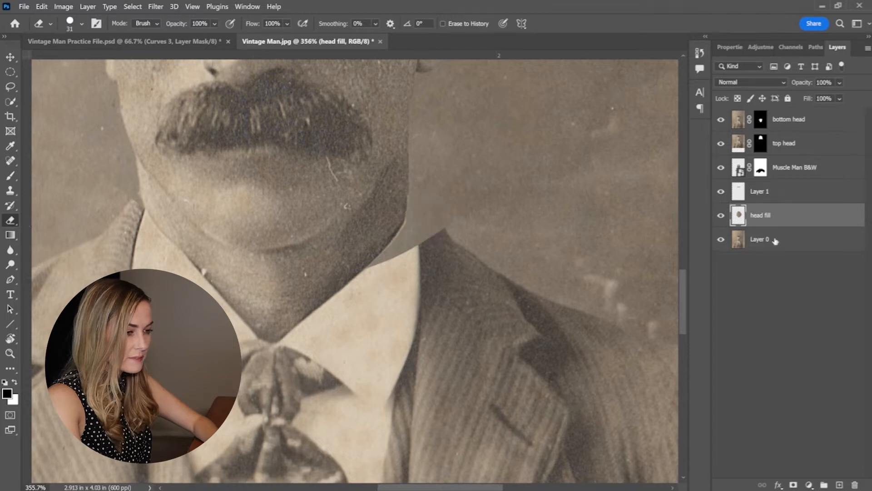
mouse_move(412, 196)
mouse_down()
mouse_move(438, 255)
mouse_move(412, 215)
mouse_move(403, 240)
mouse_move(402, 195)
mouse_up()
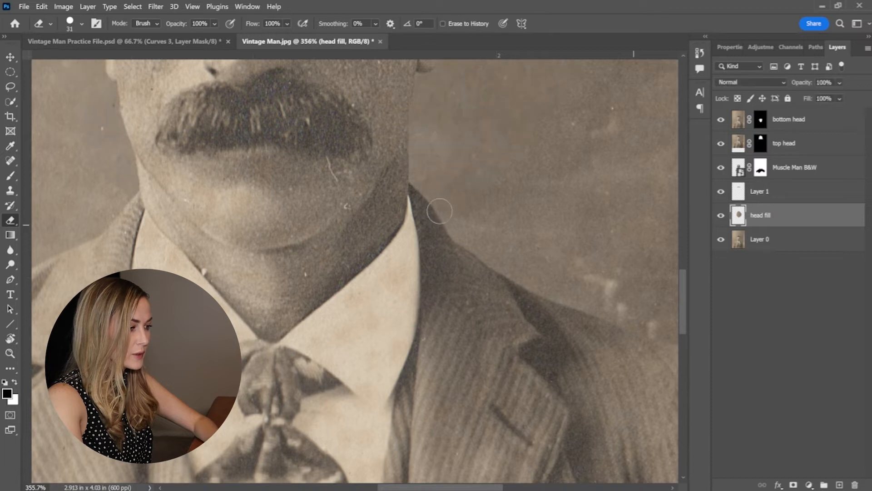
Rename Layer 1 as "Inside Head".
scroll(439, 210, down, 10)
scroll(461, 138, up, 3)
double_click(760, 191)
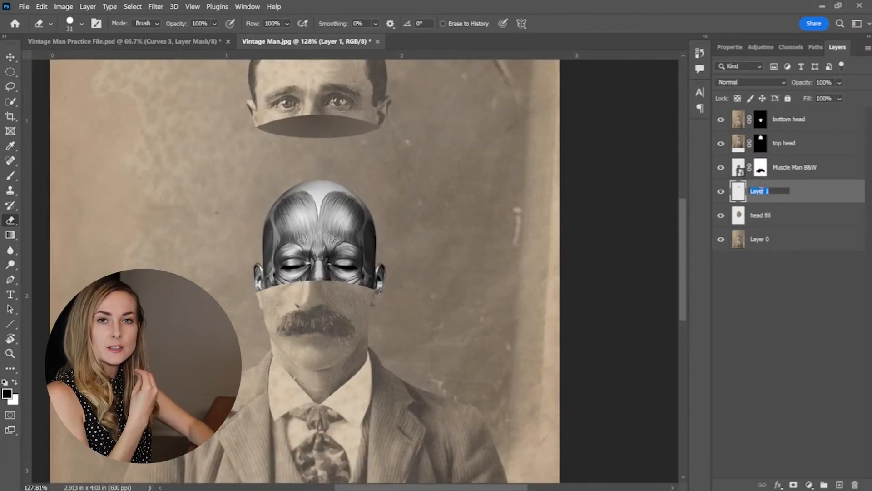
text(Inside Head)
key(Return)
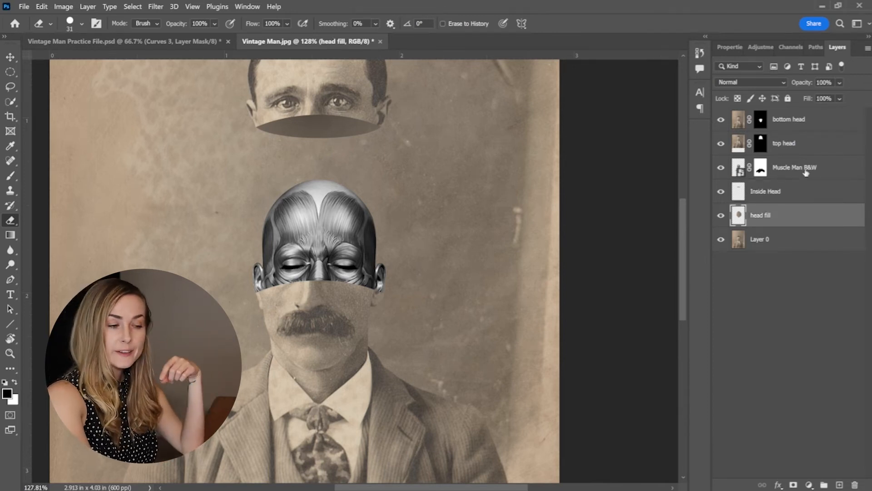
Duplicate the Muscle Man B&W layer and apply a Gaussian Blur with a 5-pixel radius to the copy.
click(805, 172)
key(ctrl+j)
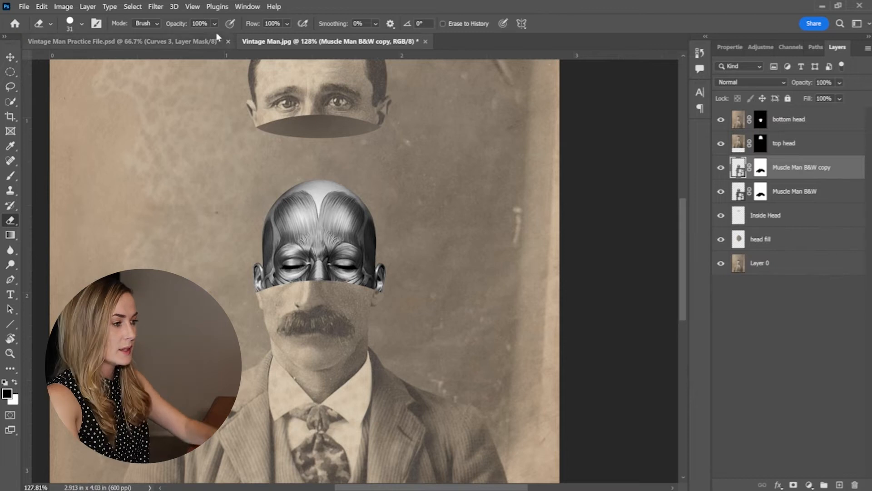
click(156, 6)
mouse_move(213, 135)
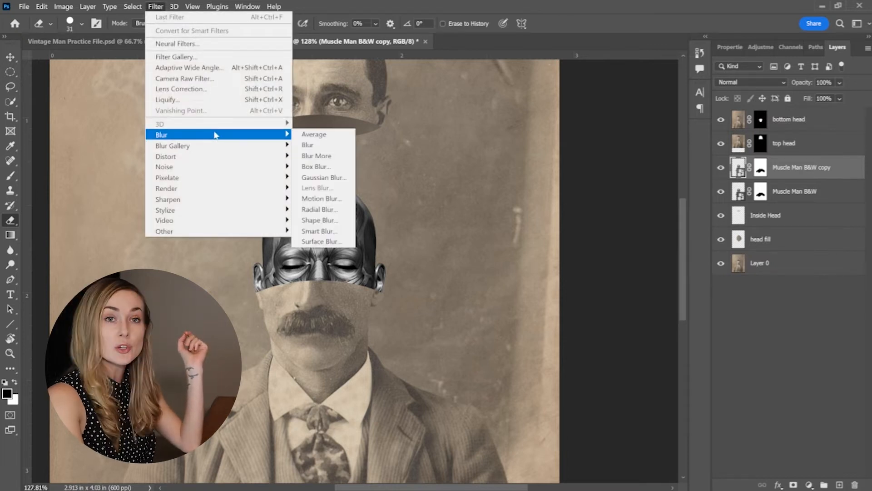
click(351, 177)
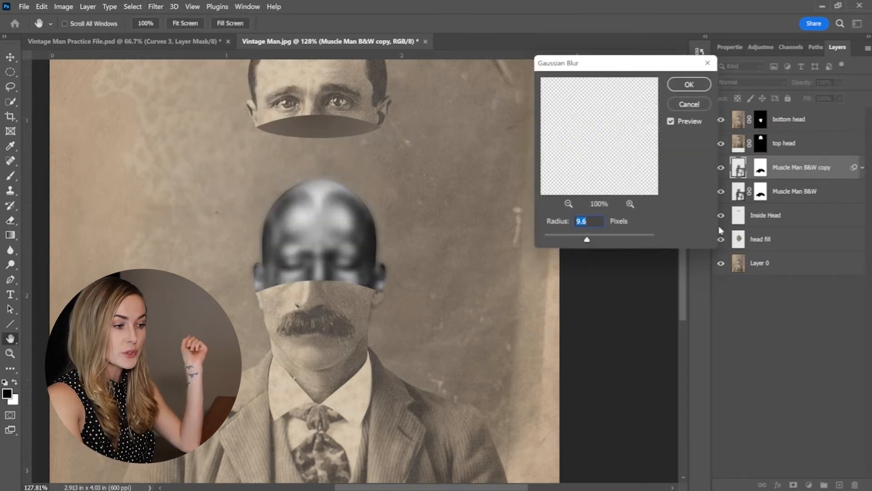
text(5)
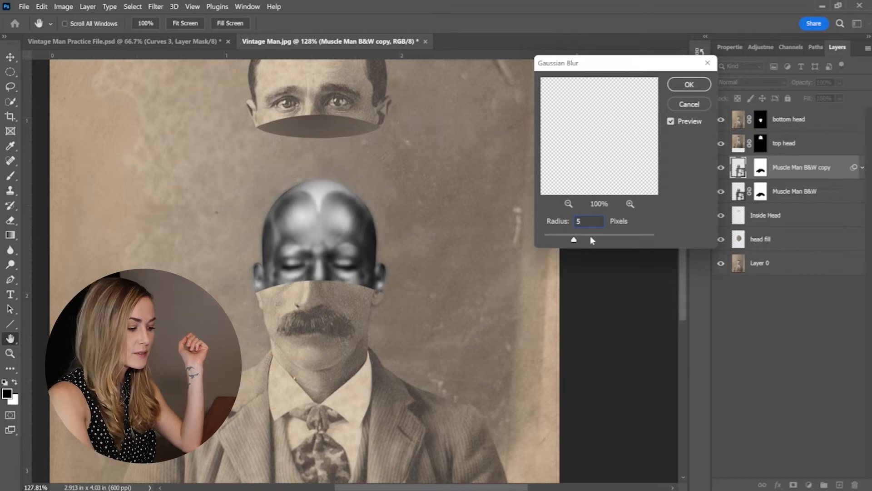
click(681, 88)
key(e)
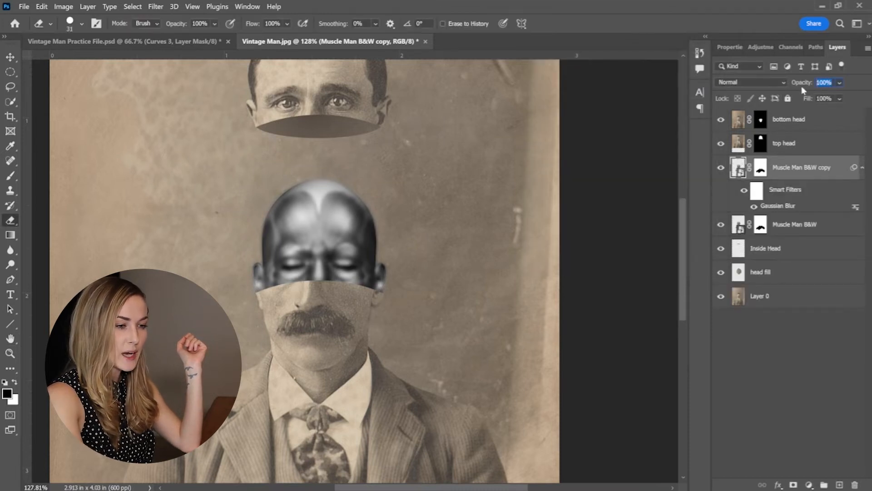
Set the blurred muscle copy to 50% opacity and the Screen blend mode.
text(50)
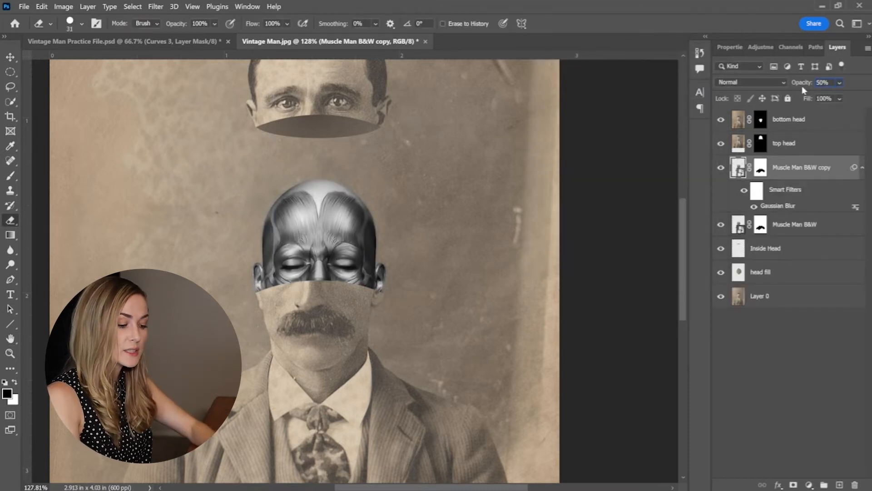
click(751, 82)
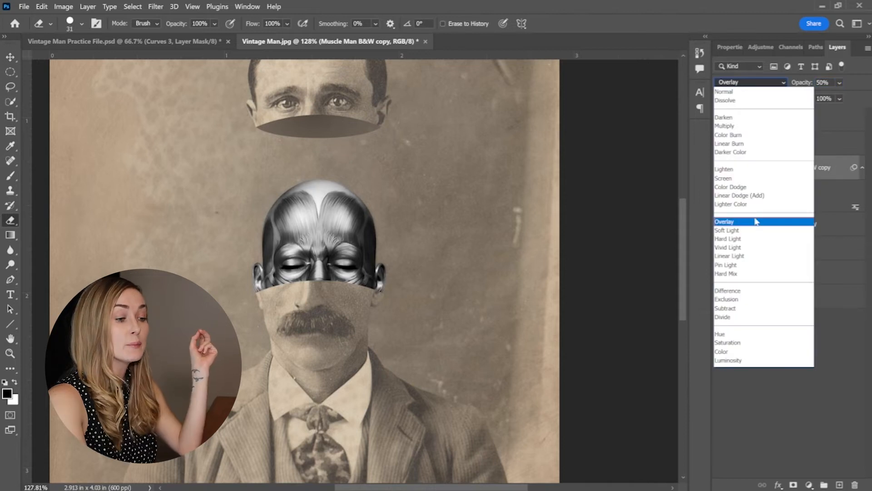
click(749, 177)
Duplicate the blurred muscle copy, set the duplicate's Gaussian Blur radius to 15 pixels, and lower its opacity to 30%.
key(ctrl+j)
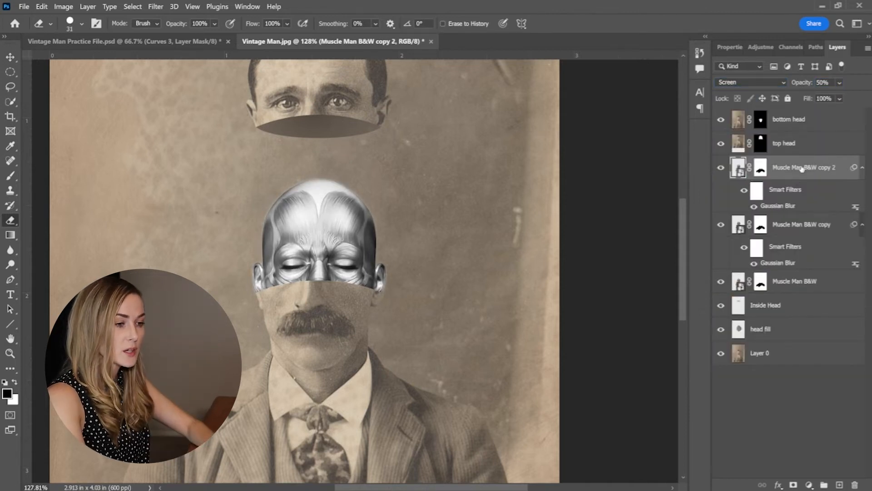
double_click(789, 208)
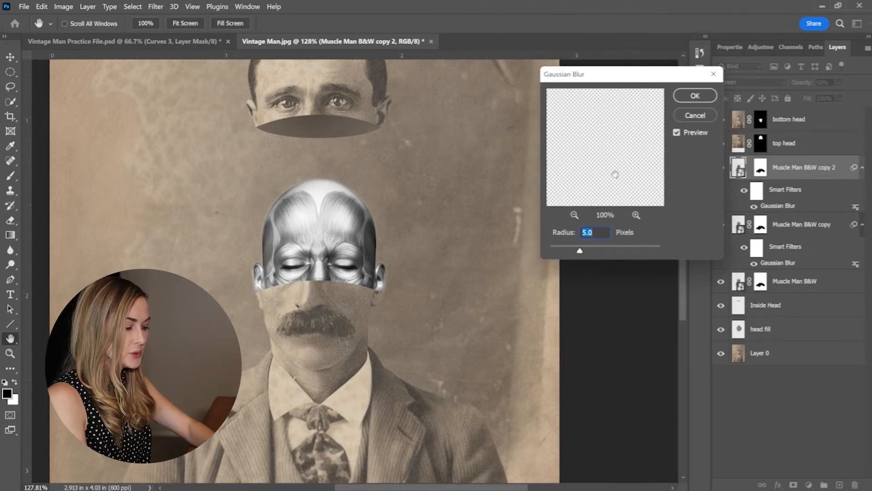
text(1)
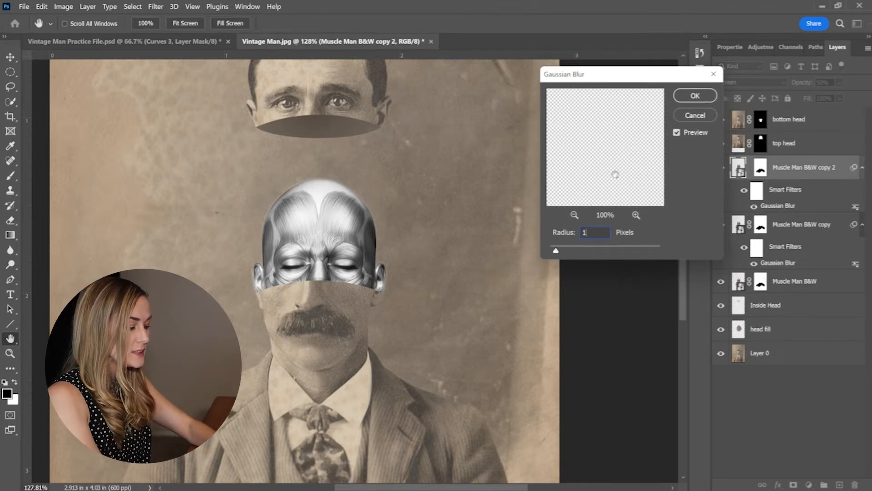
text(0)
key(Return)
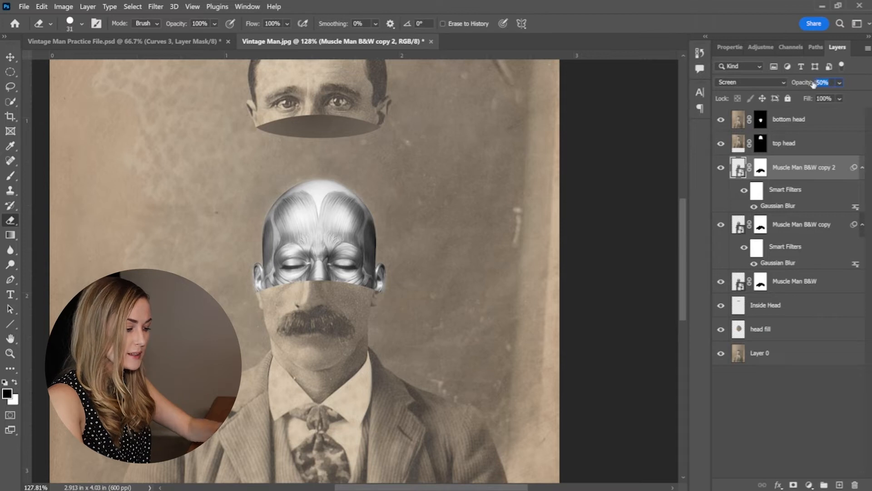
text(30)
Duplicate the 15-pixel blur layer, set the new copy's Gaussian Blur radius to 30 pixels, and reduce its opacity to 20%.
key(ctrl+j)
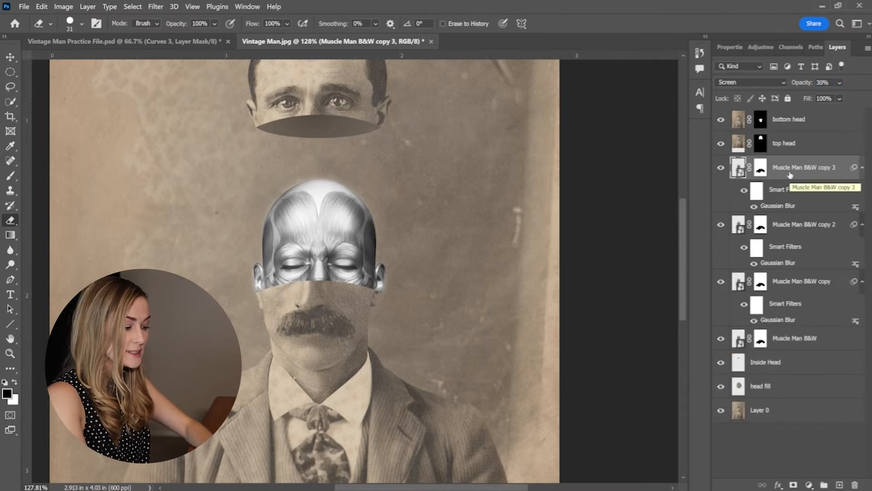
double_click(787, 207)
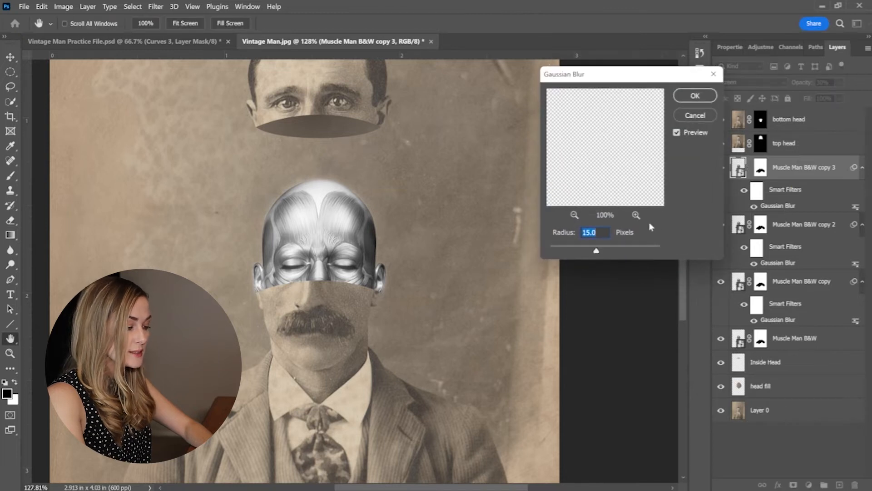
text(30)
key(Return)
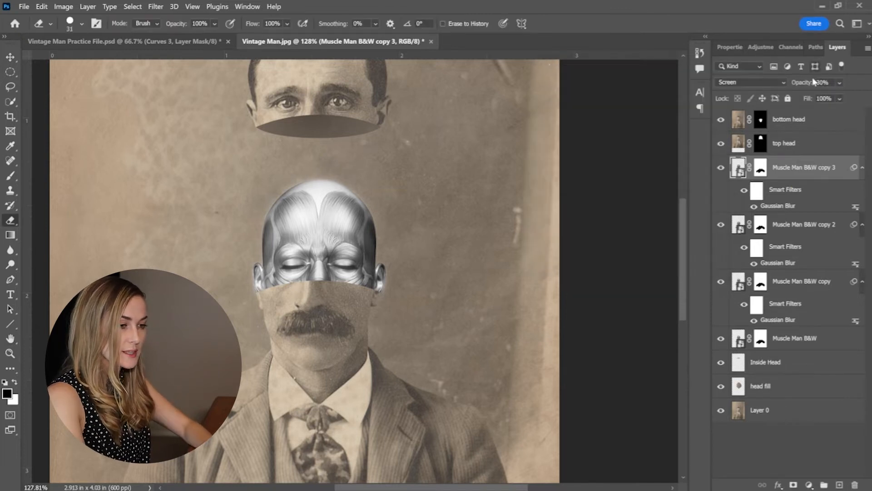
text(20)
key(Return)
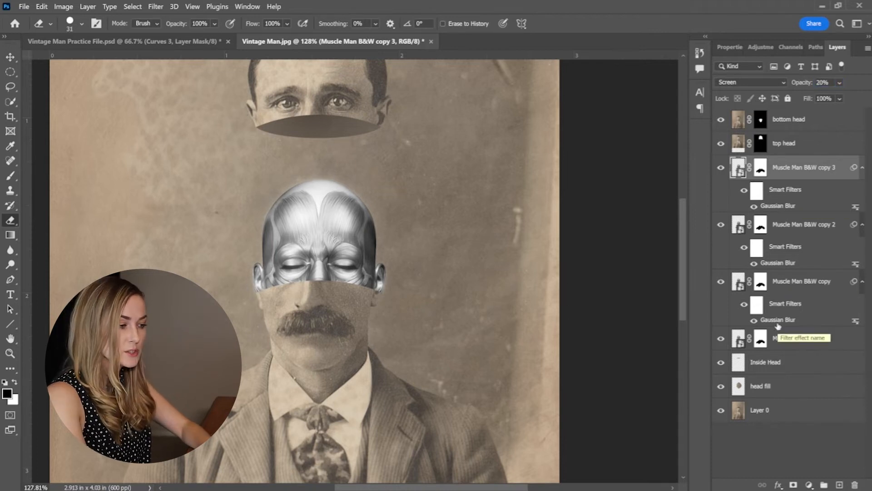
Duplicate the original Muscle Man B&W layer, move the copy above the blurred copies, and set its blend mode to Overlay.
scroll(379, 282, down, 2)
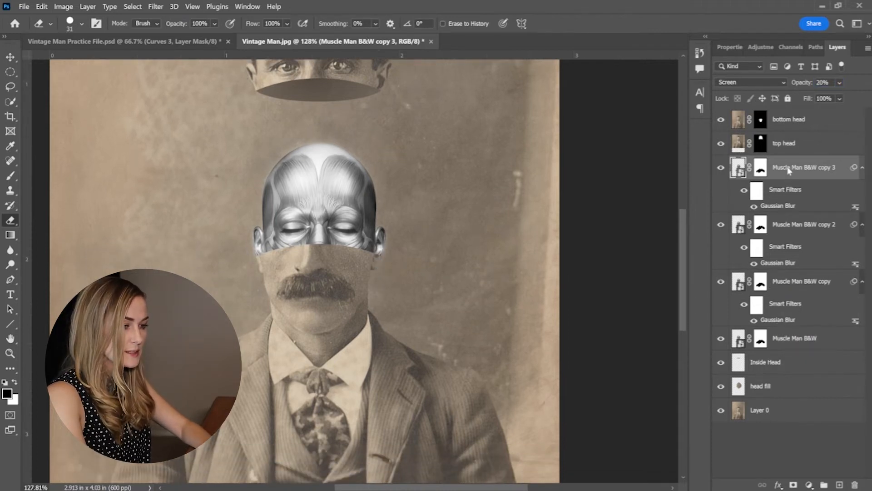
scroll(485, 213, down, 3)
scroll(455, 214, up, 5)
click(800, 339)
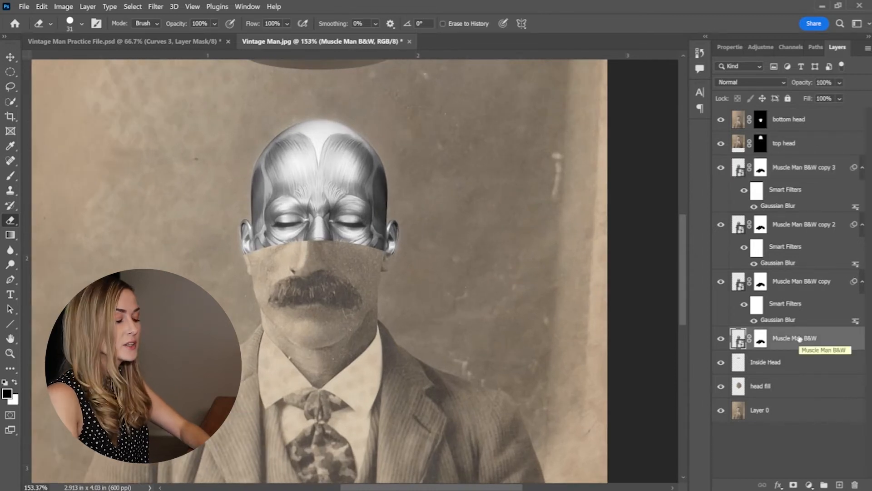
key(ctrl+j)
drag(800, 338, 793, 167)
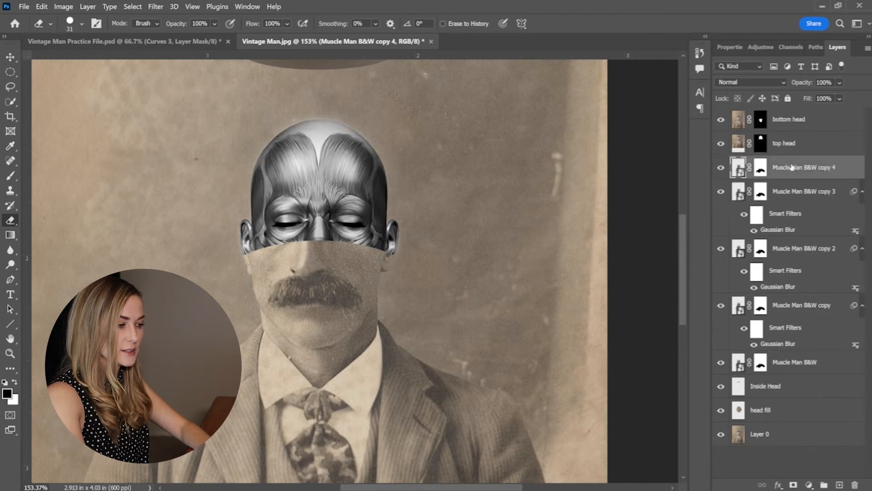
click(751, 82)
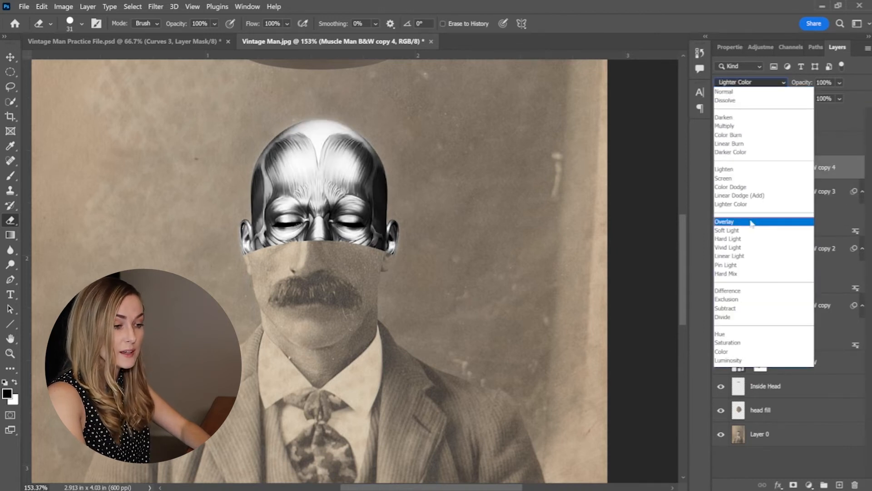
click(750, 222)
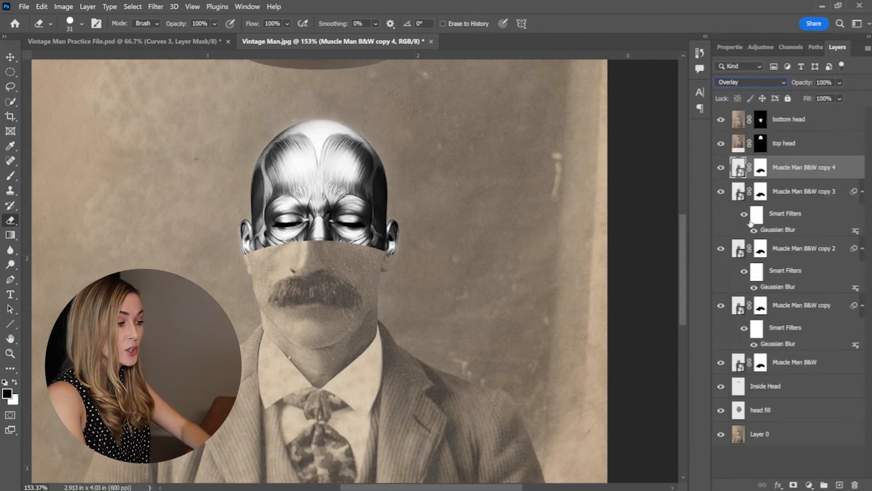
Group all the Muscle Man B&W layers and name the group "Muscle Man".
shift+click(794, 362)
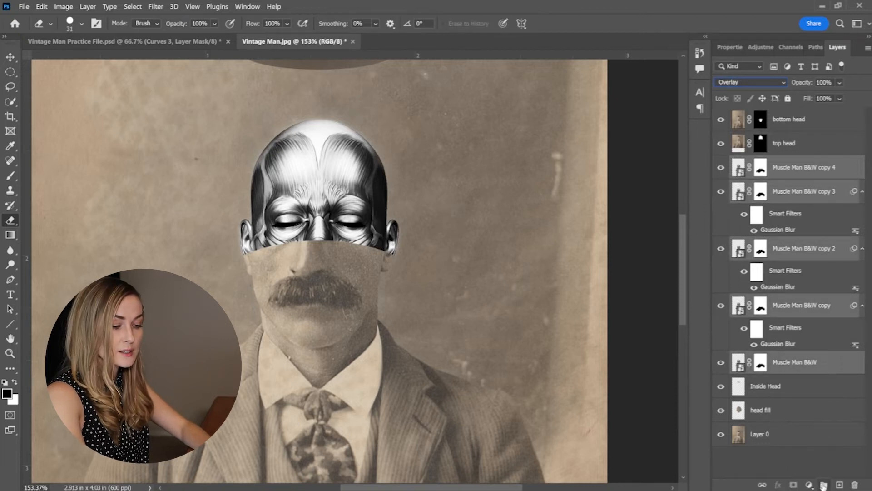
click(824, 485)
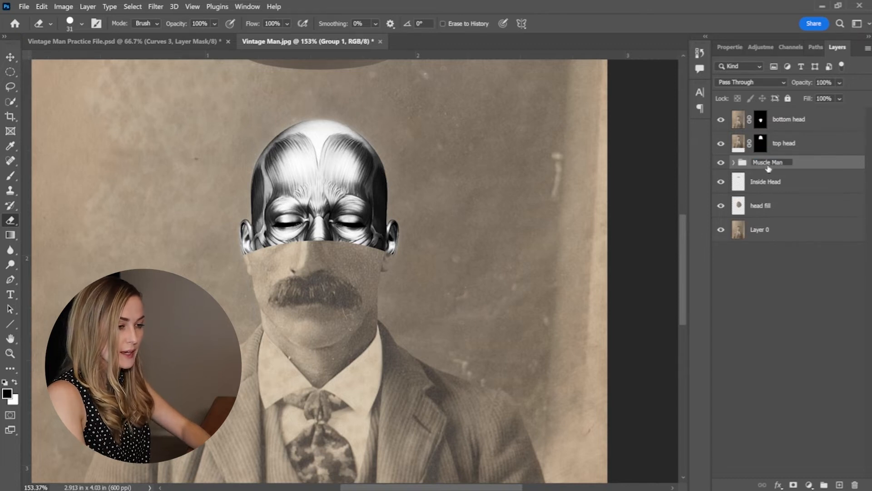
key(Return)
Place the close-up eye photo into the document and move its layer to the top of the layer stack.
mouse_move(434, 477)
click(435, 443)
drag(208, 240, 523, 106)
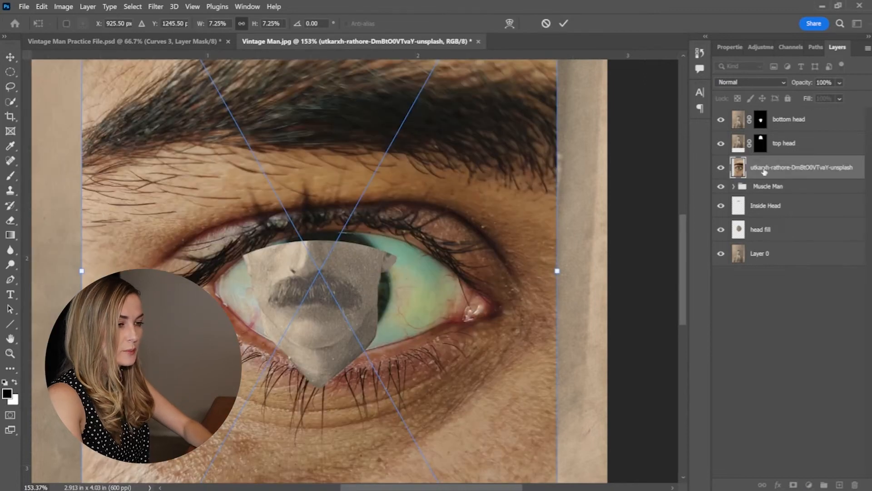
key(Return)
key(e)
drag(764, 172, 767, 116)
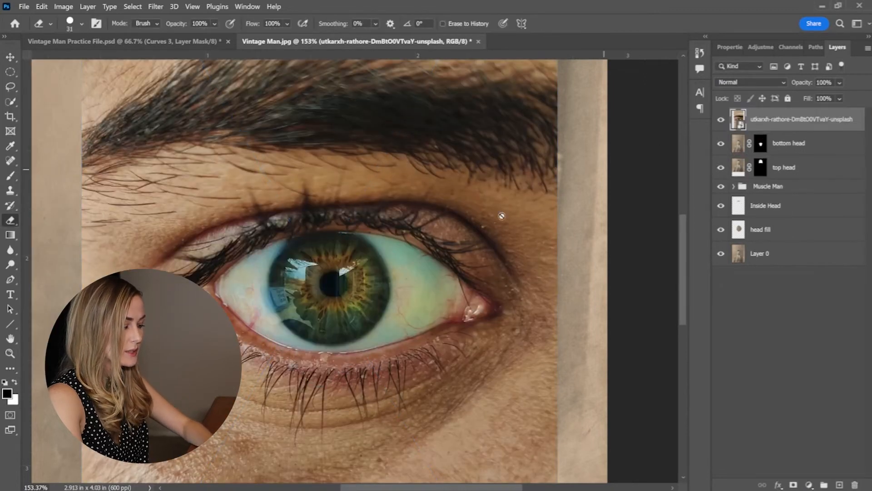
Draw a loose Lasso selection around the eye and its surrounding skin, and turn it into a layer mask.
scroll(495, 222, down, 3)
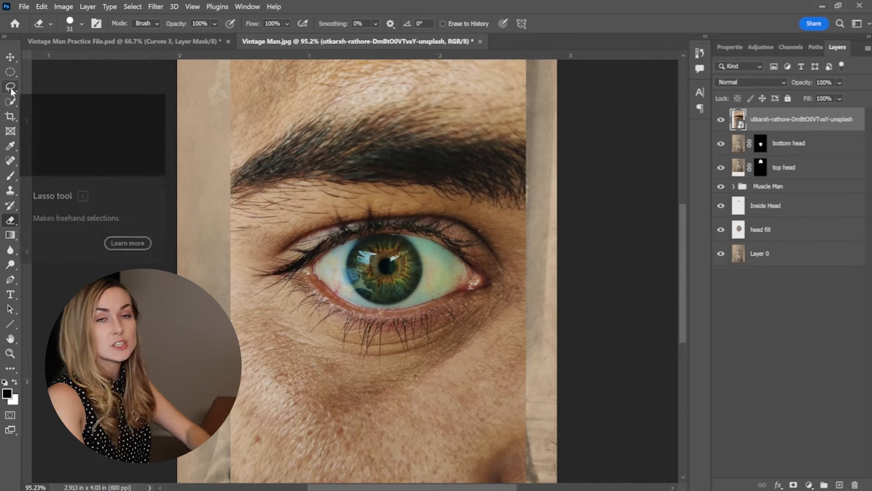
click(11, 88)
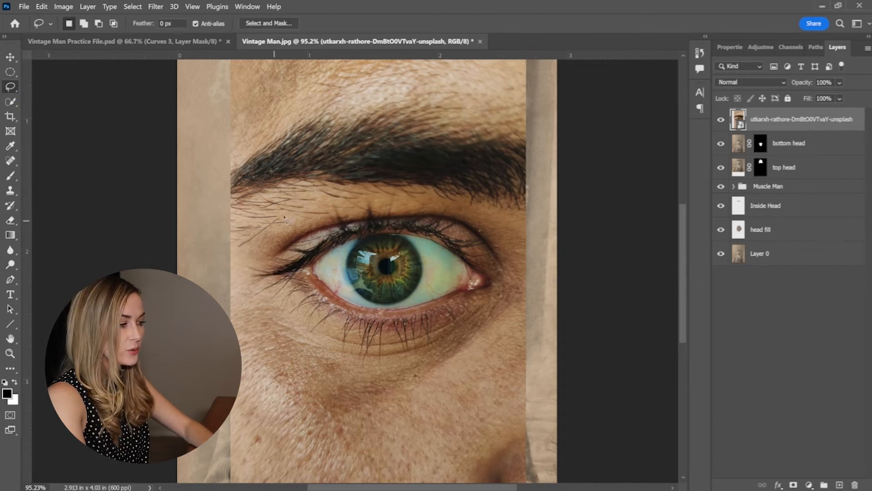
drag(365, 189, 456, 202)
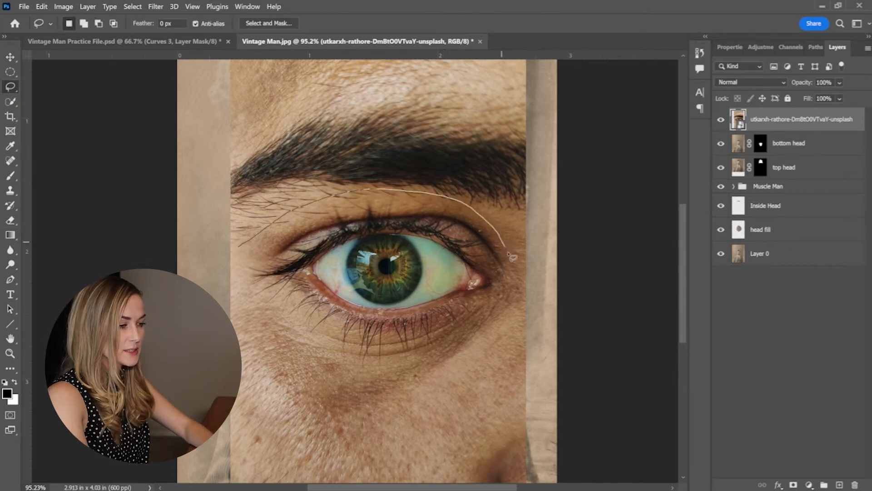
drag(512, 304, 249, 236)
click(793, 485)
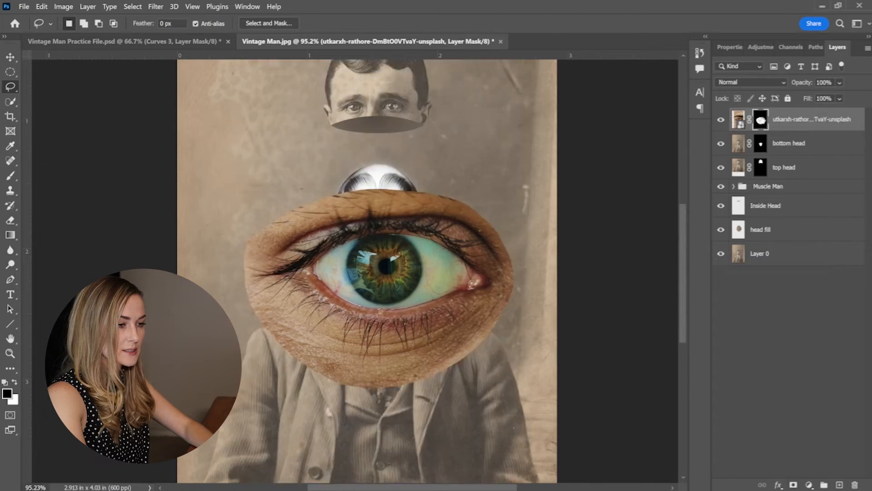
Apply a Black & White adjustment to the eye photo, scale it to 15.15%, and position it on the muscle figure's forehead.
click(64, 7)
mouse_move(80, 31)
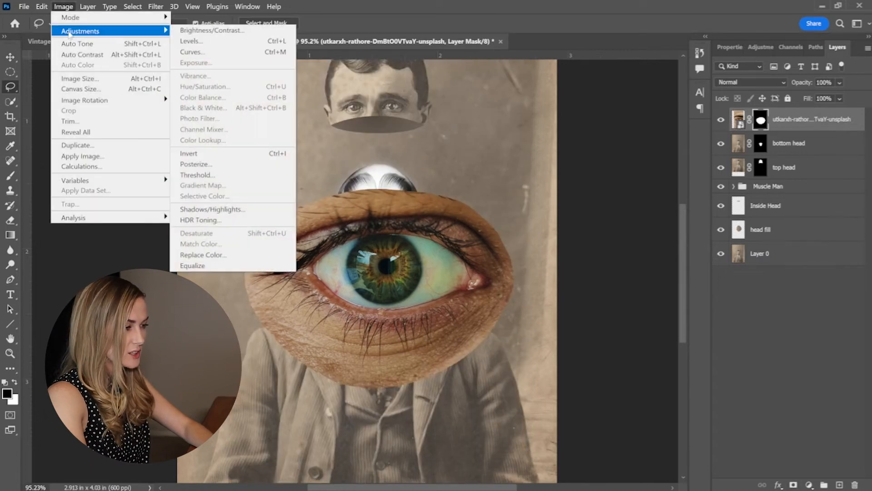
click(205, 108)
click(520, 81)
key(ctrl+t)
mouse_move(527, 247)
mouse_down()
mouse_move(397, 268)
mouse_move(402, 282)
mouse_move(373, 234)
mouse_move(376, 210)
mouse_up()
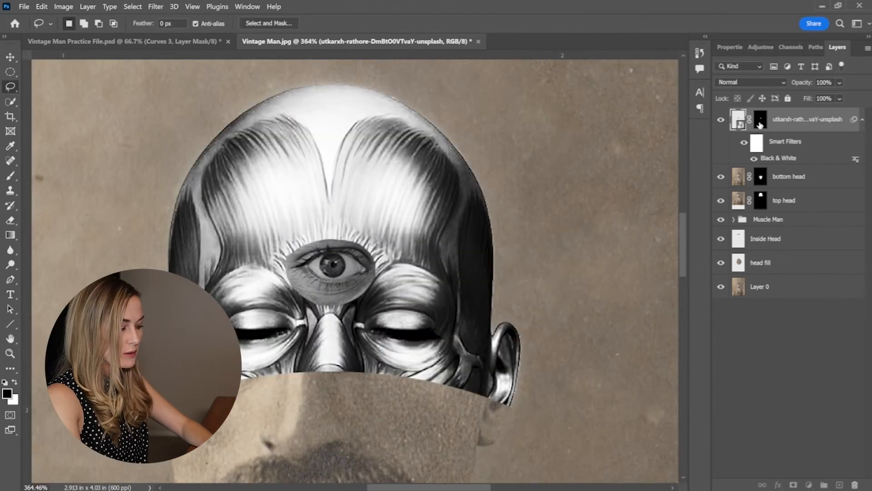
Paint black on the eye's layer mask to blend away the surrounding skin, and rename the layer "third eye".
click(761, 125)
key(b)
drag(353, 215, 225, 231)
drag(279, 236, 289, 4)
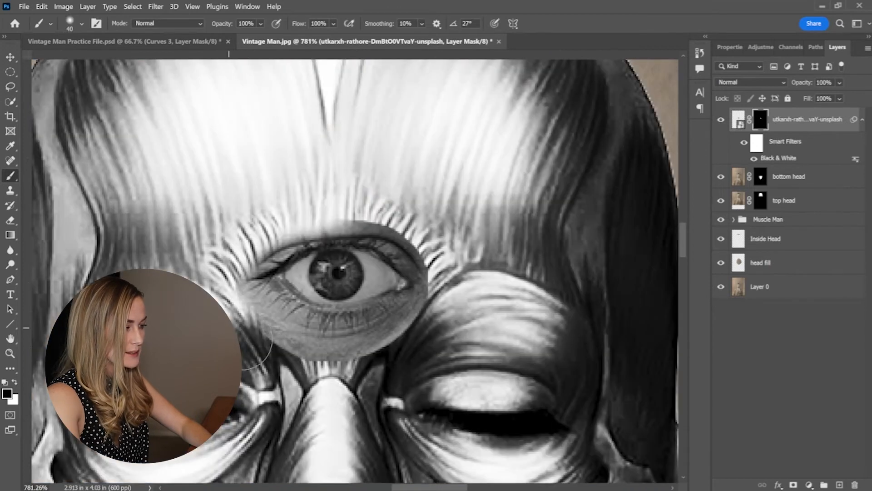
mouse_move(272, 333)
mouse_down()
mouse_move(318, 373)
mouse_move(369, 374)
mouse_move(414, 358)
mouse_move(418, 340)
mouse_up()
mouse_move(381, 175)
mouse_down()
mouse_move(344, 178)
mouse_move(352, 205)
mouse_move(407, 213)
mouse_up()
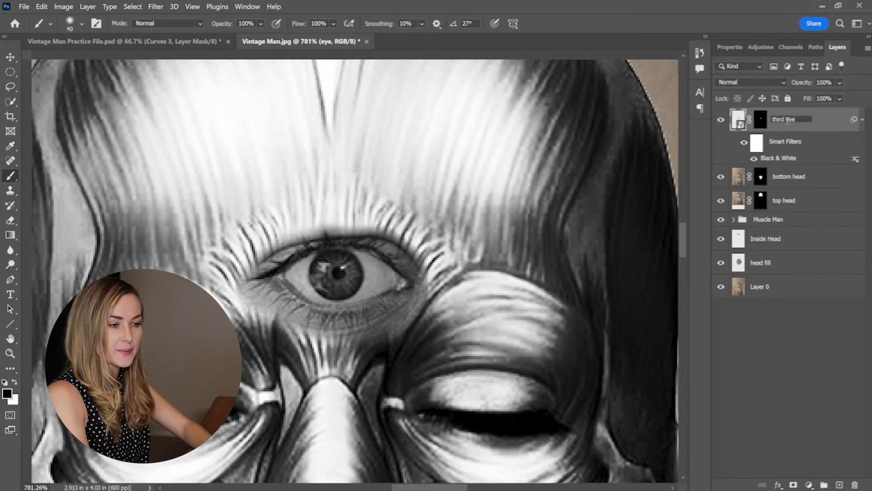
Set the third eye layer's blend mode to Linear Light.
click(752, 83)
click(740, 254)
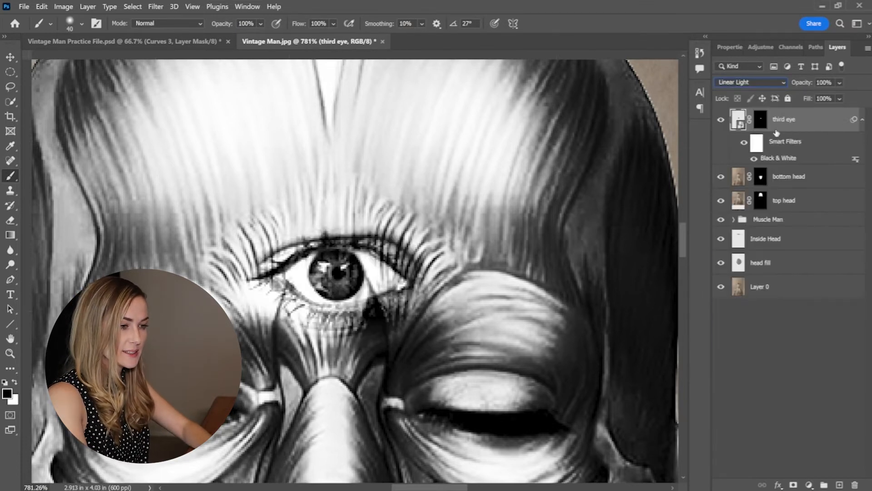
scroll(586, 243, down, 10)
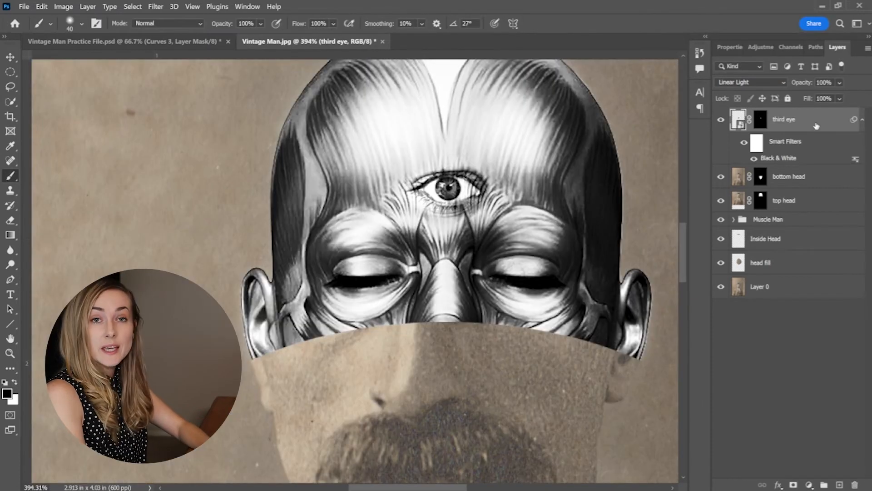
Duplicate the third eye layer and sharpen the copy with an Unsharp Mask at an amount of 150%.
key(ctrl+j)
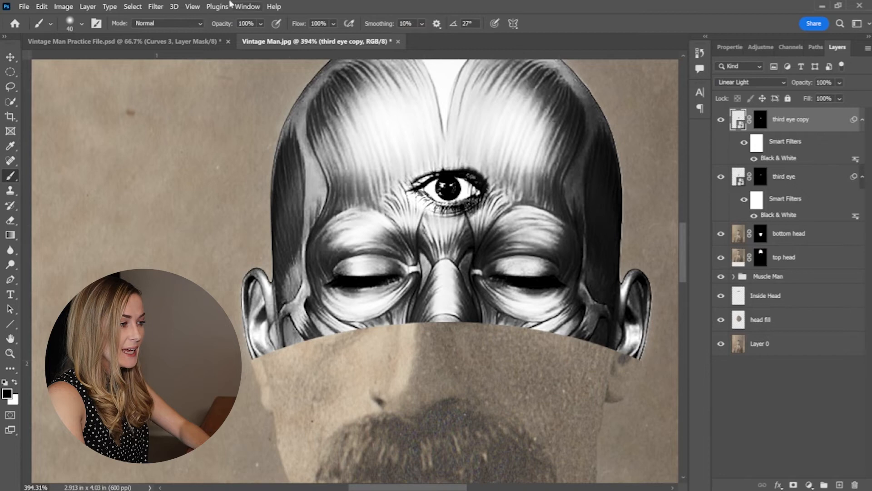
click(133, 6)
mouse_move(156, 7)
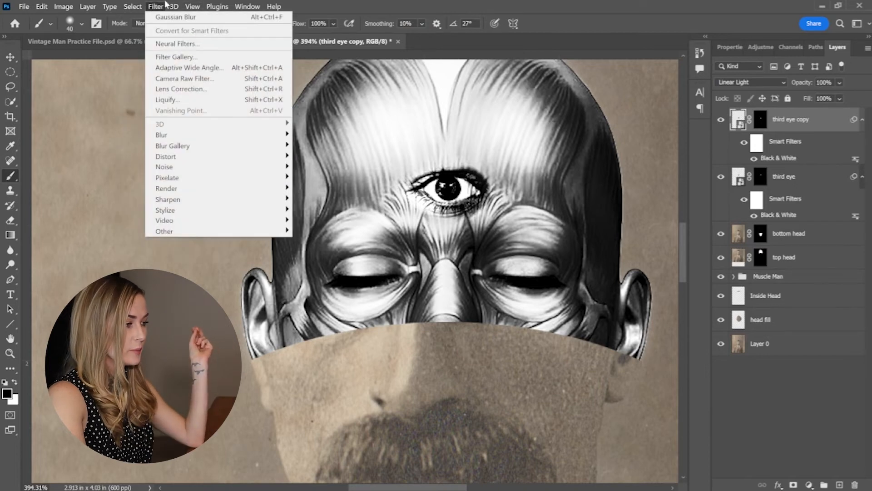
mouse_move(191, 202)
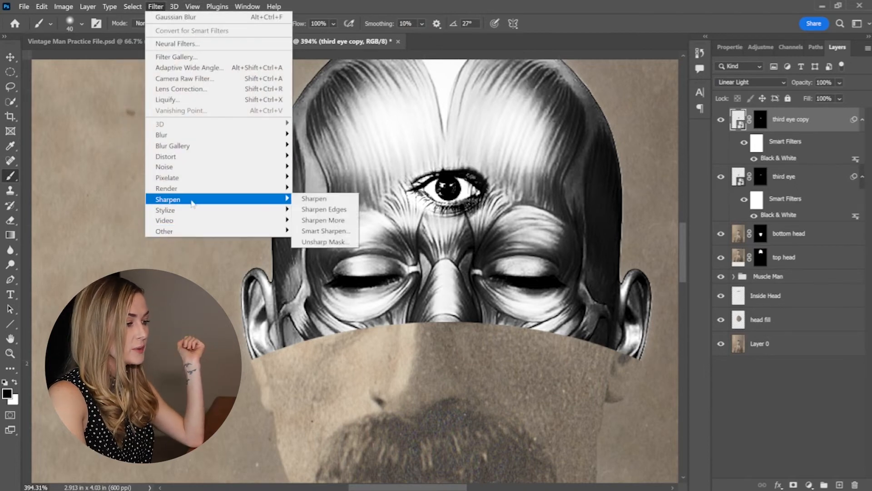
click(326, 241)
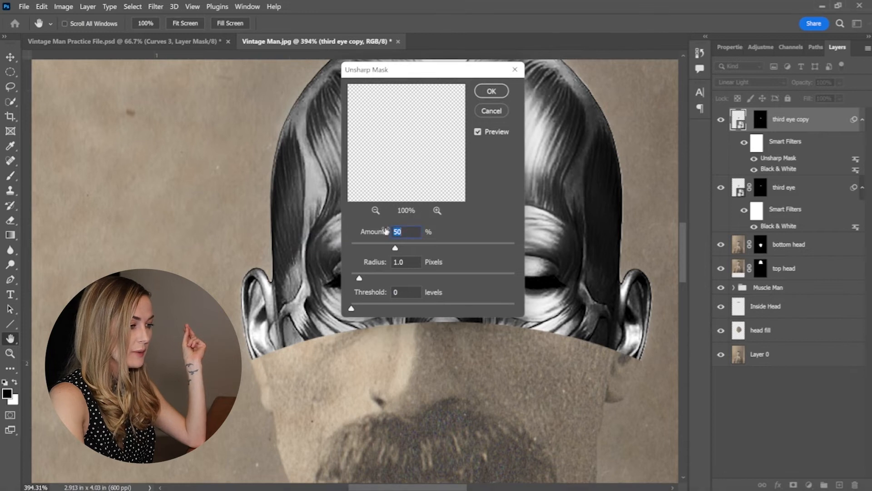
text(1)
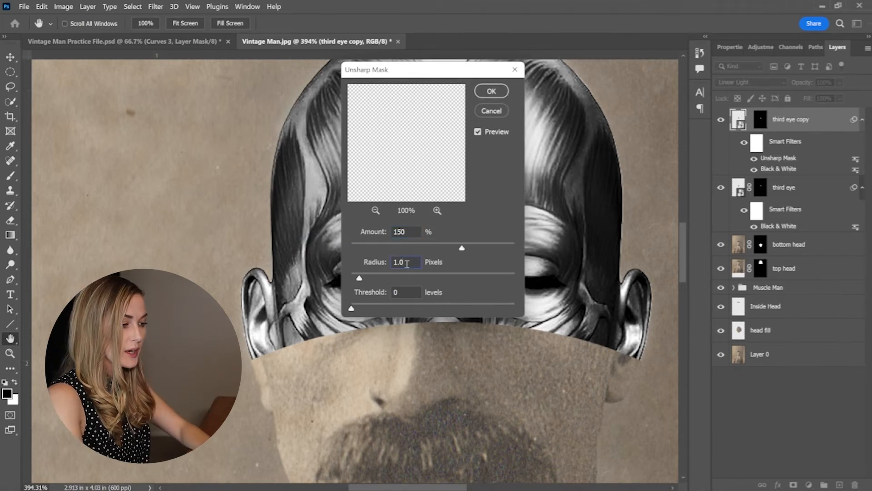
key(Return)
Apply a High Pass filter with a 50-pixel radius to the third eye copy layer.
click(156, 7)
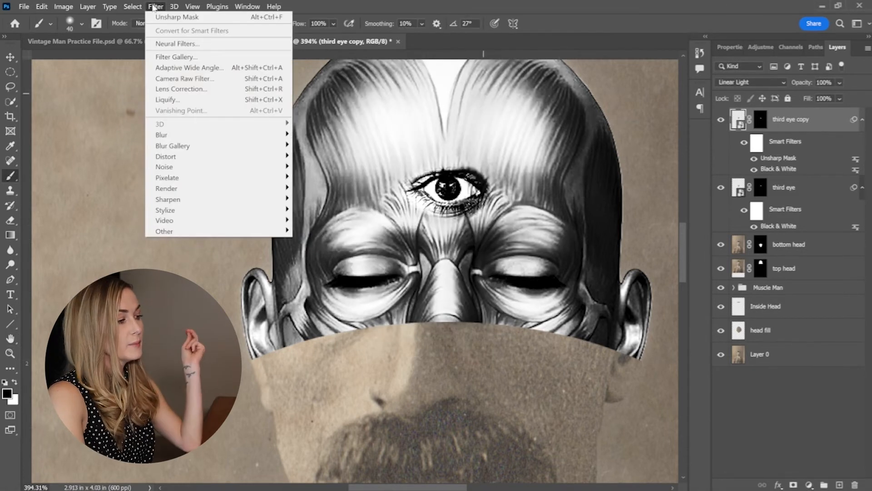
mouse_move(226, 234)
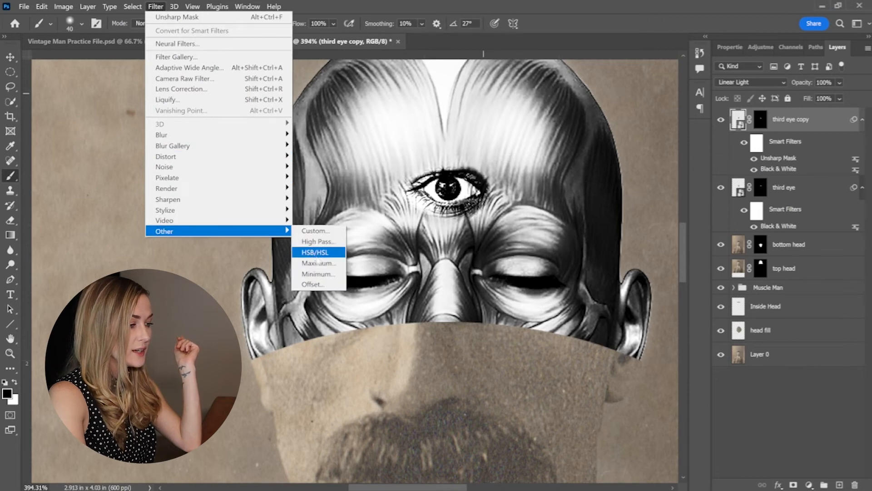
click(316, 241)
drag(395, 266, 368, 267)
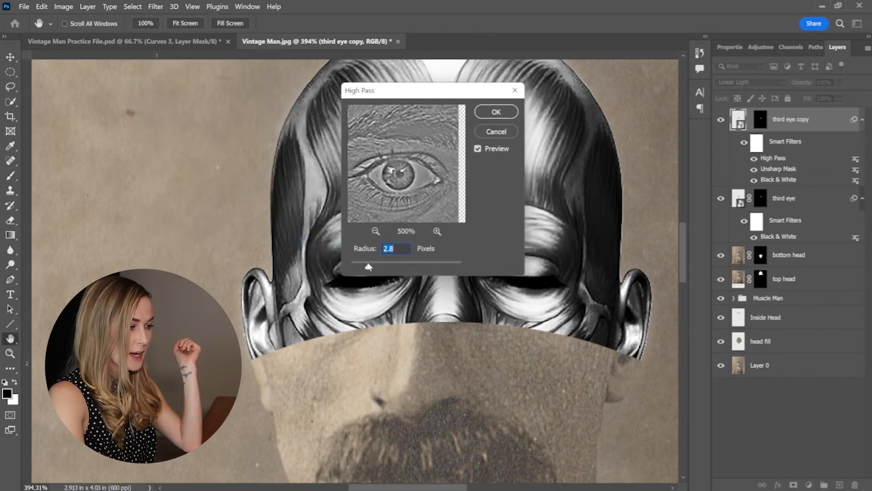
click(407, 267)
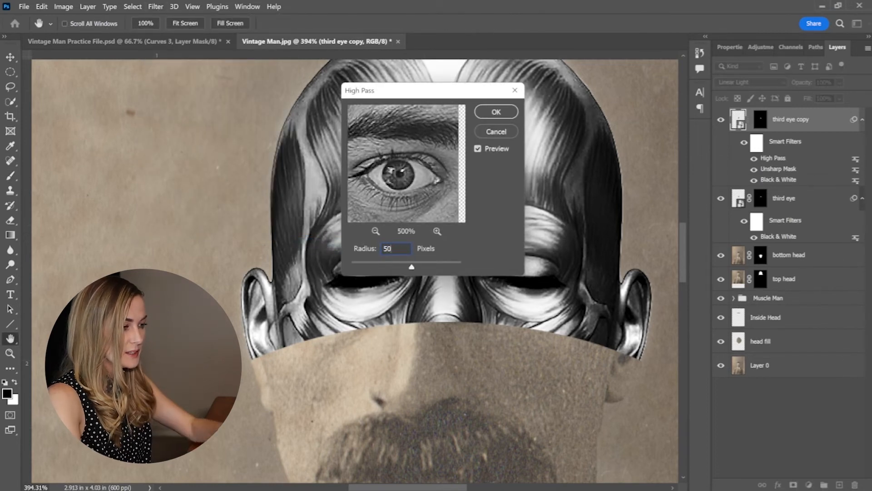
click(496, 113)
Lower the opacity of the third eye copy layer to 50%.
click(840, 82)
drag(834, 84, 802, 88)
text(50)
key(Return)
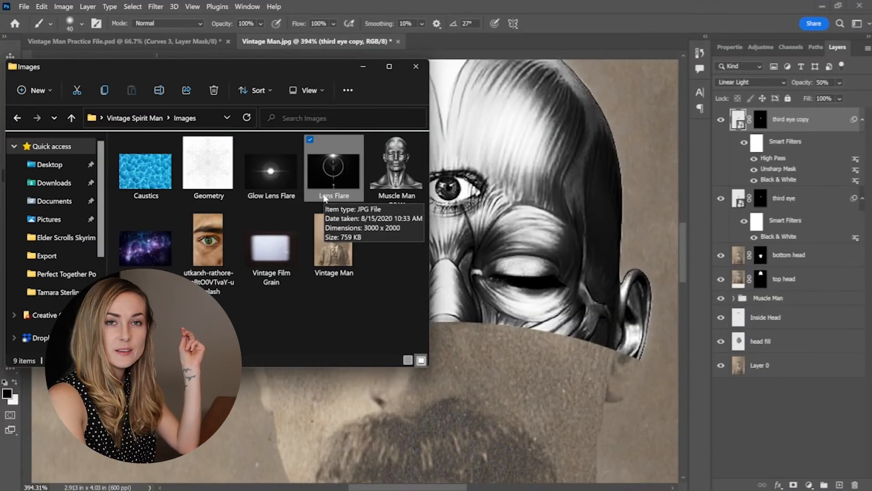
Place the Lens Flare image into the portrait above the eye layers and set its blend mode to Screen.
drag(319, 193, 522, 237)
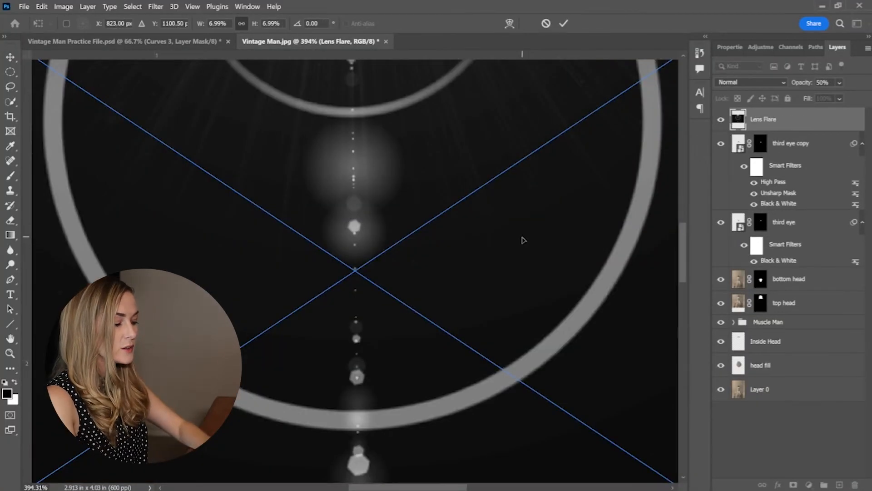
click(751, 82)
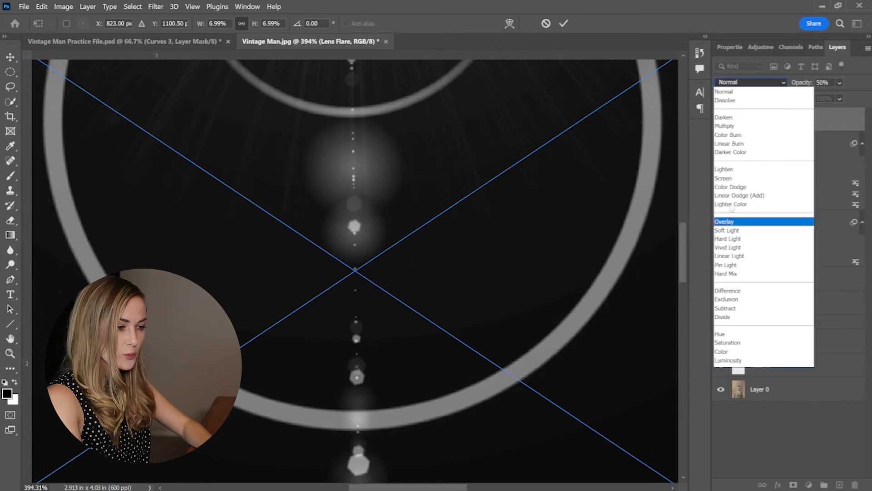
click(734, 178)
key(Return)
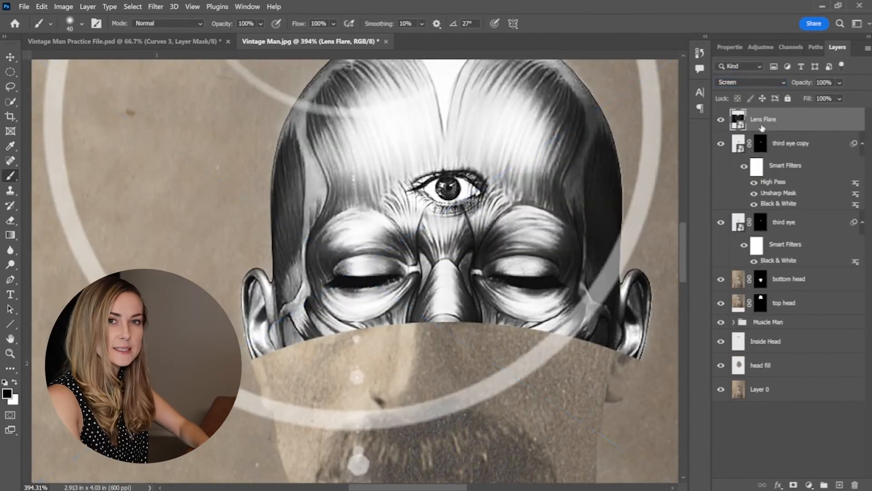
Scale the lens flare to 4.31% and position it so its ring circles the muscle figure's head with the burst on top.
key(ctrl+t)
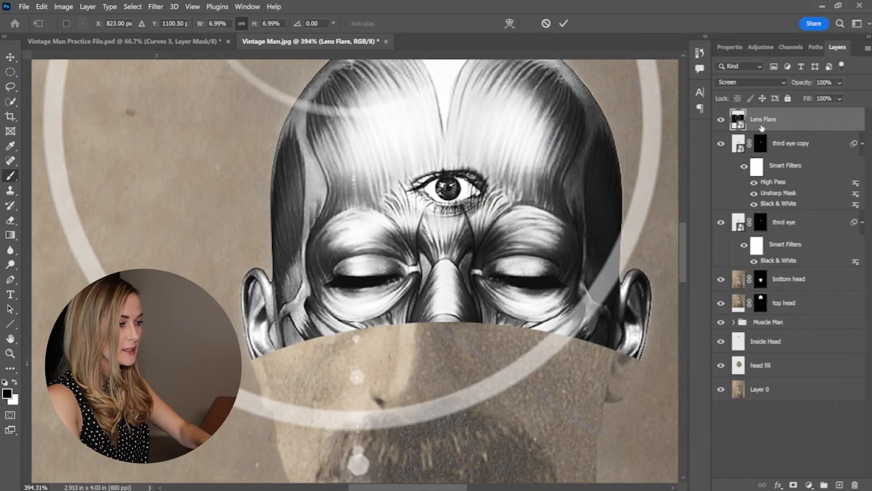
key(ctrl+0)
drag(466, 255, 381, 256)
drag(339, 259, 413, 261)
scroll(415, 260, up, 5)
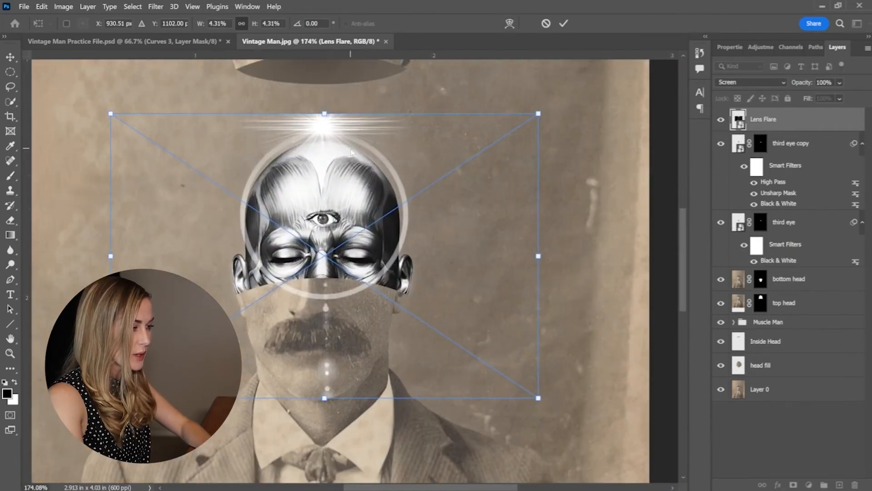
drag(350, 156, 351, 165)
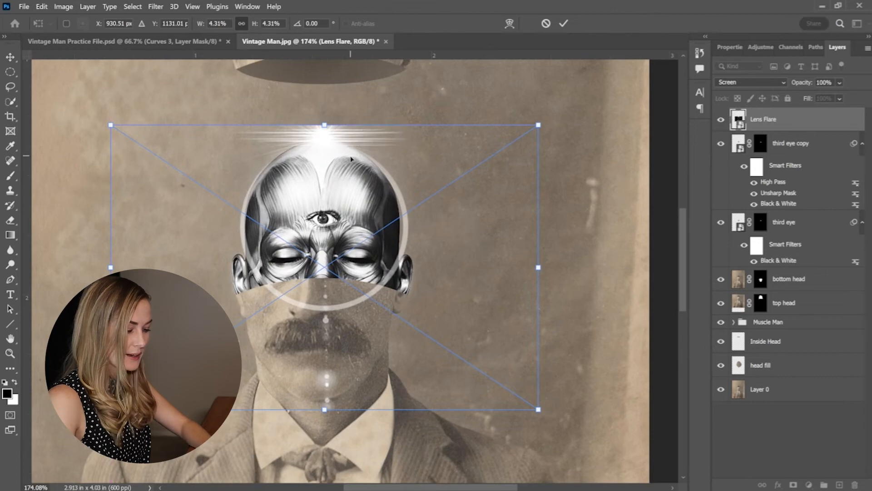
key(Return)
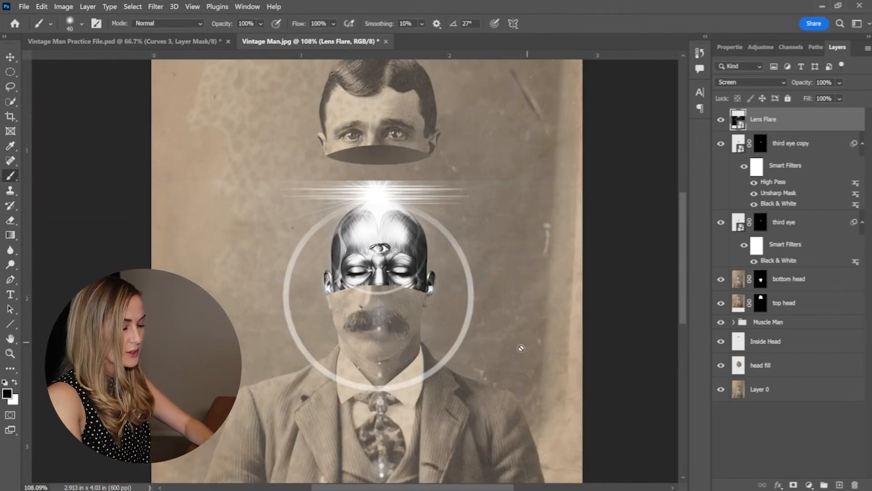
Paint black on a Lens Flare layer mask to hide the flare's outer edges and the spots over the mouth and collar.
scroll(521, 348, down, 3)
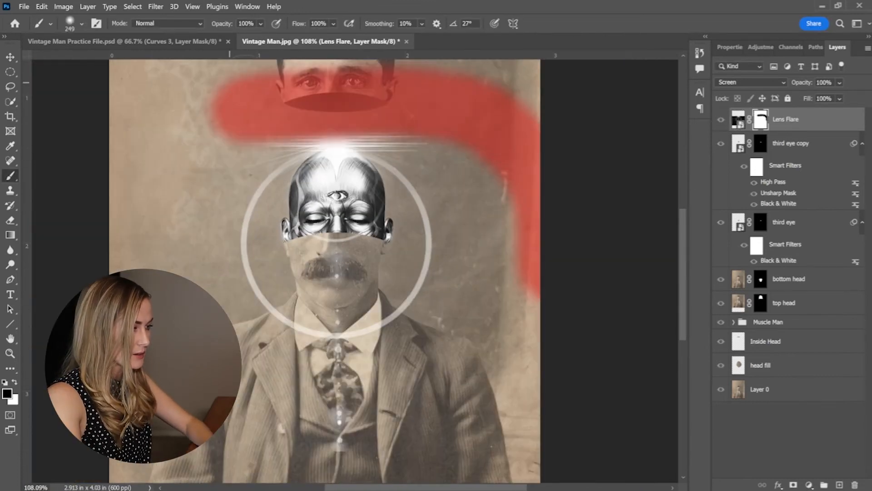
mouse_move(229, 83)
mouse_down()
mouse_move(152, 192)
mouse_move(265, 398)
mouse_move(296, 414)
mouse_up()
mouse_move(335, 322)
mouse_down()
mouse_move(291, 339)
mouse_move(325, 368)
mouse_move(364, 354)
mouse_up()
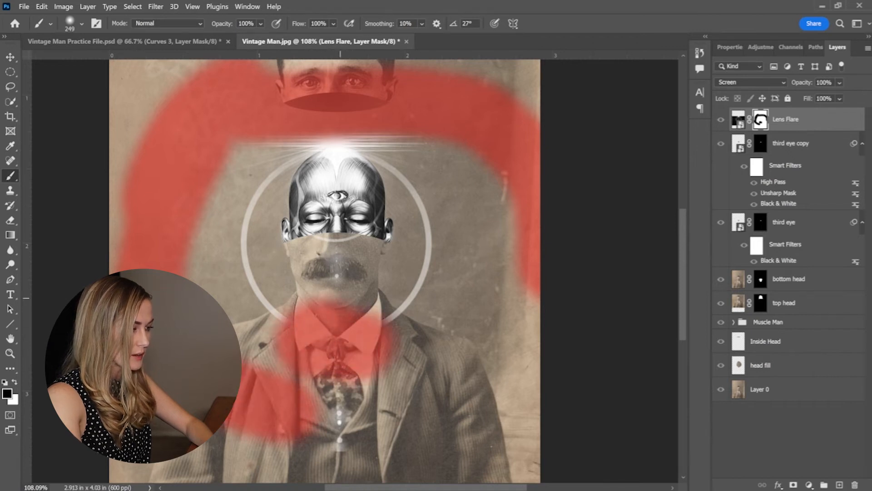
click(337, 274)
scroll(347, 204, up, 15)
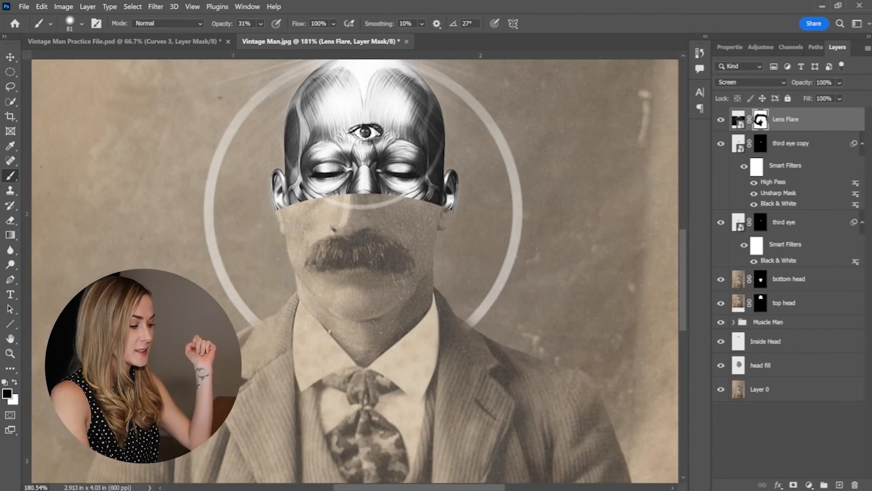
Place the Caustics image over the muscle figure's head and the lower face, and set its blend mode to Screen.
click(398, 480)
click(445, 449)
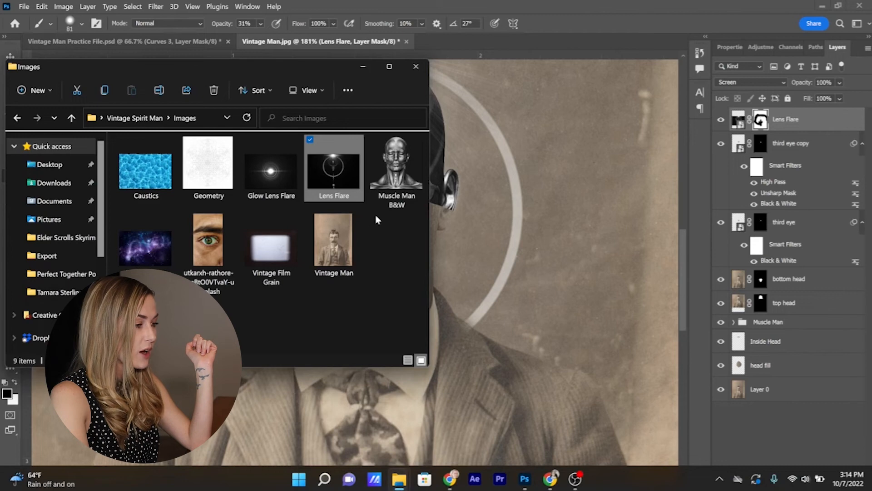
click(157, 174)
drag(122, 188, 569, 220)
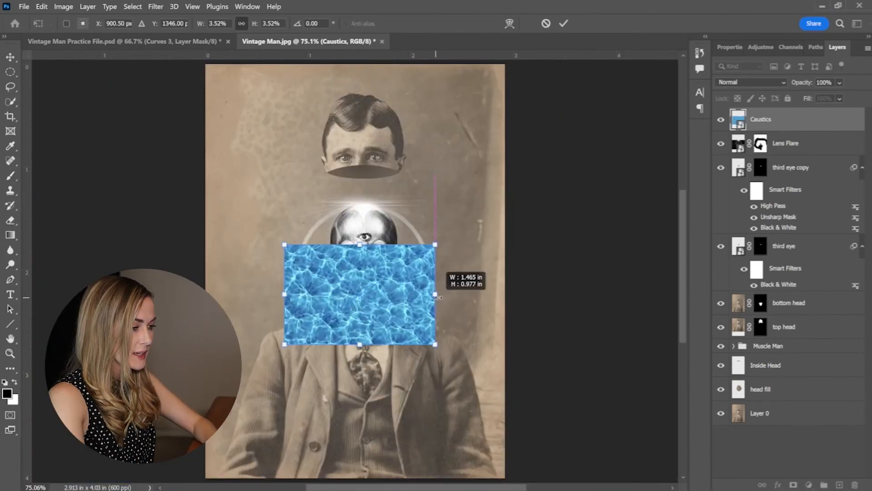
drag(440, 298, 473, 299)
drag(390, 295, 389, 256)
key(Return)
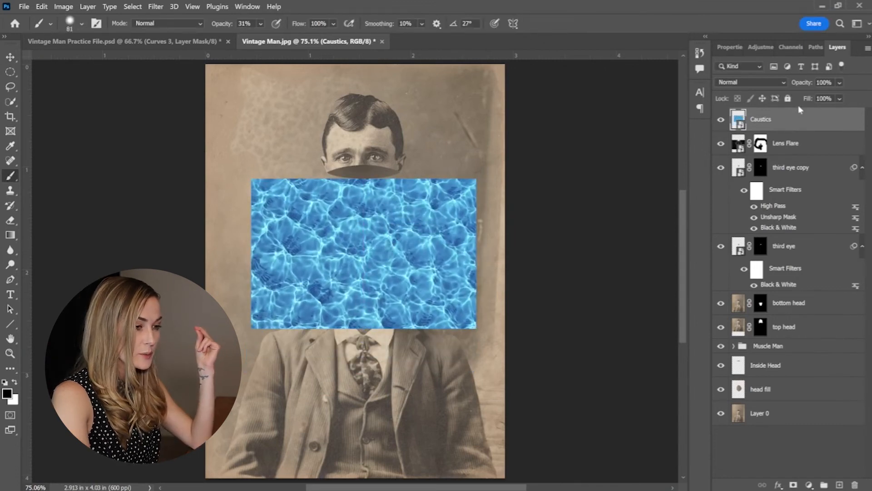
click(750, 82)
click(726, 178)
Mask the Caustics layer to an elliptical area around the head inside the flare ring, feathered by 50 px.
key(m)
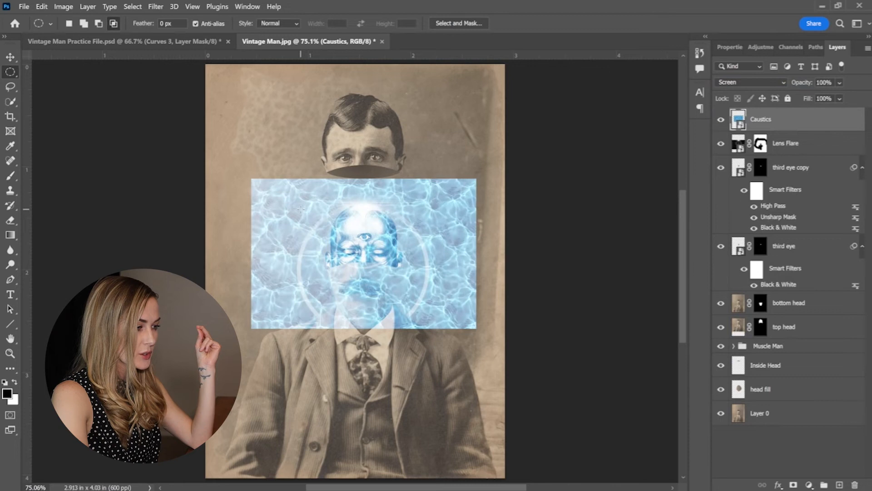
drag(301, 209, 428, 321)
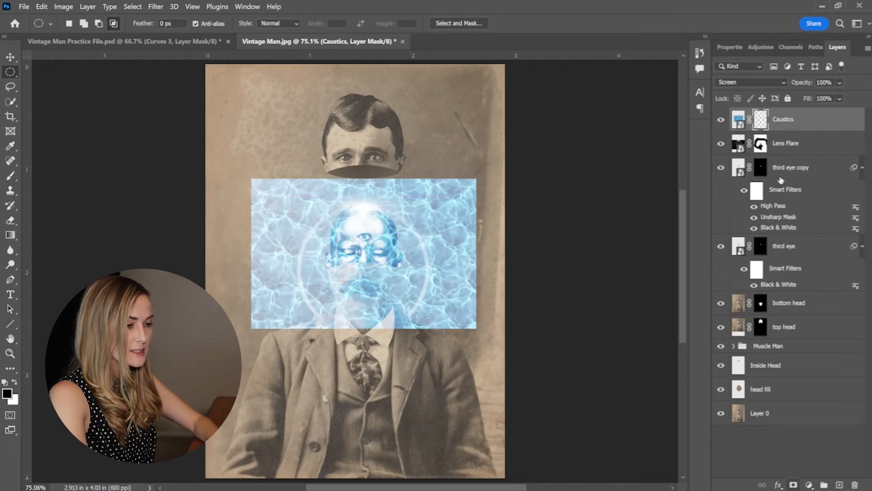
double_click(761, 121)
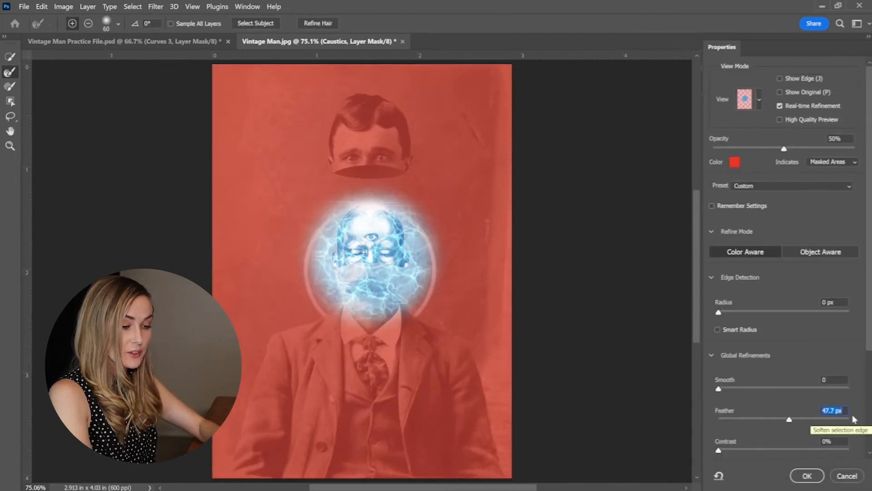
text(50)
key(Return)
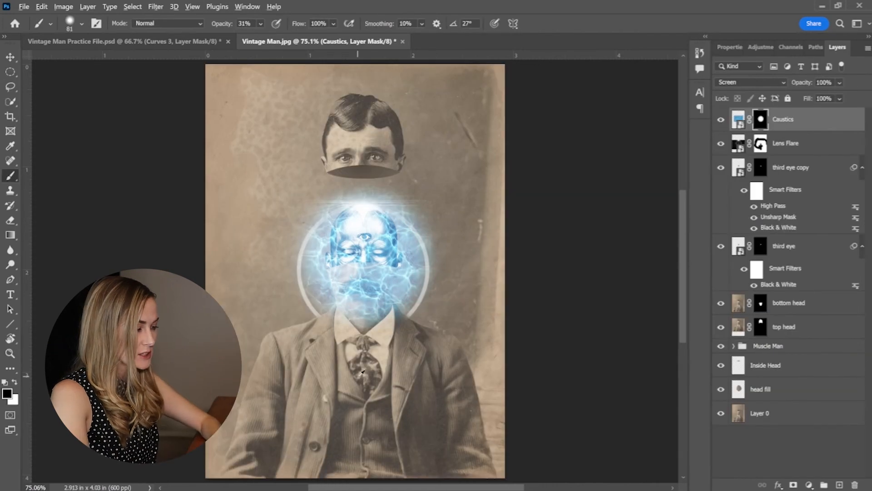
Paint black with a large soft brush on the Caustics mask to clear the water texture from the man's lower face and neck.
scroll(360, 375, up, 6)
mouse_move(365, 288)
mouse_down()
mouse_move(411, 294)
mouse_move(503, 330)
mouse_move(552, 331)
mouse_up()
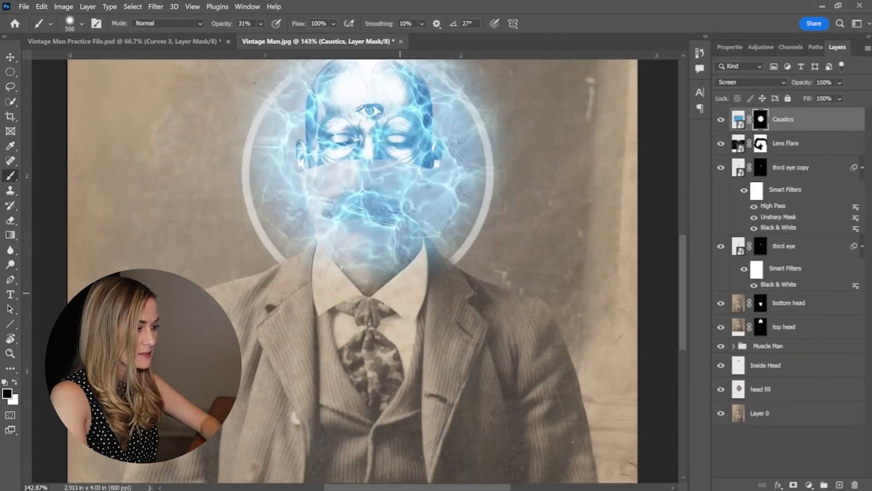
drag(282, 165, 462, 226)
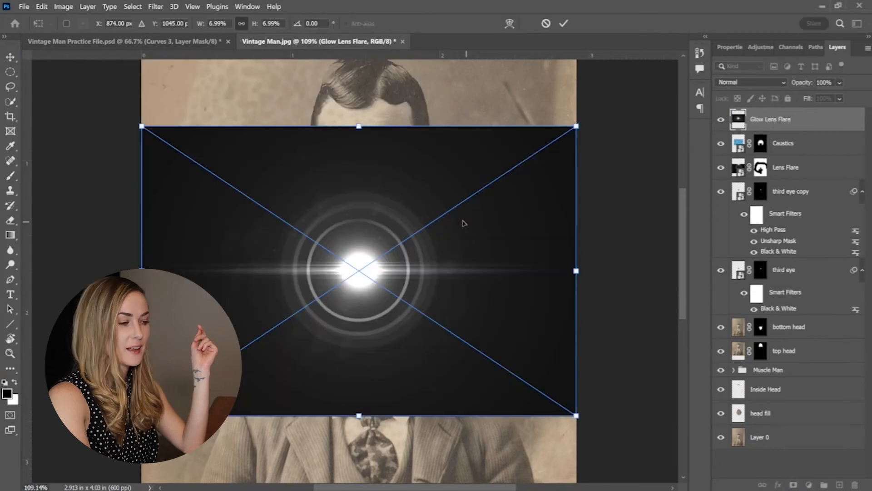
Place the Glow Lens Flare in Screen mode, scale it to 1.97%, and center it on the third eye.
click(757, 82)
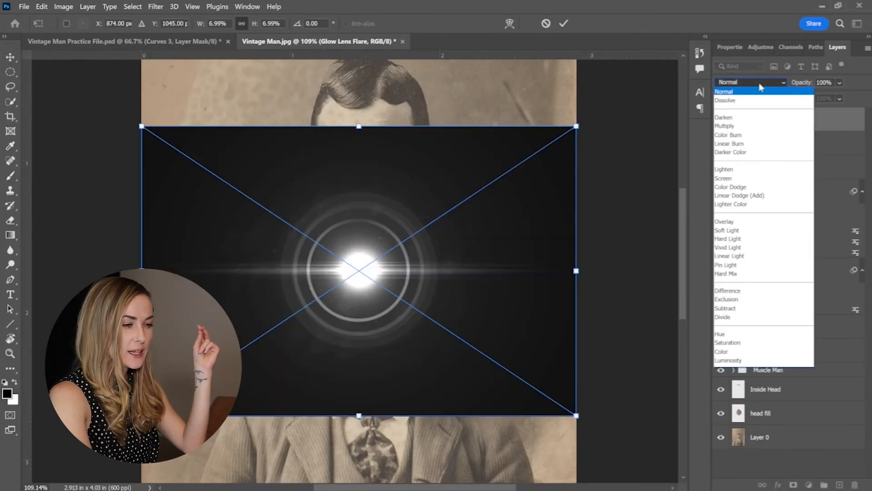
click(727, 178)
drag(575, 295, 420, 286)
scroll(379, 265, up, 12)
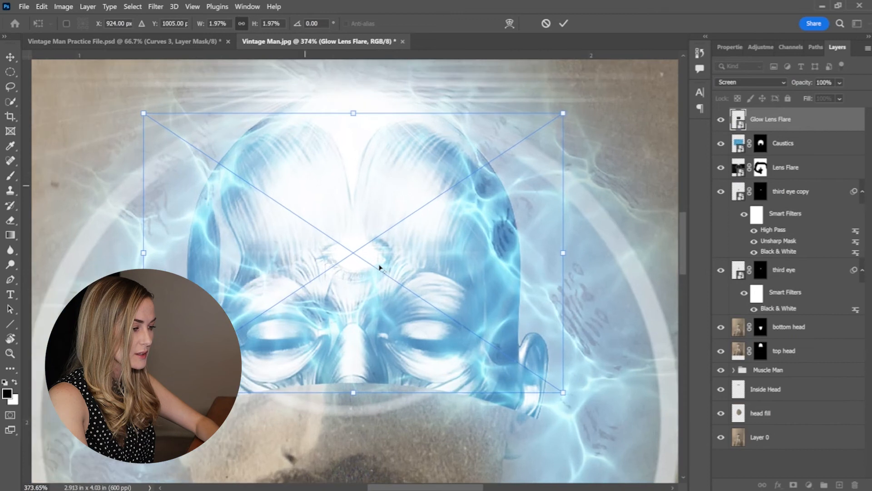
drag(383, 276, 389, 279)
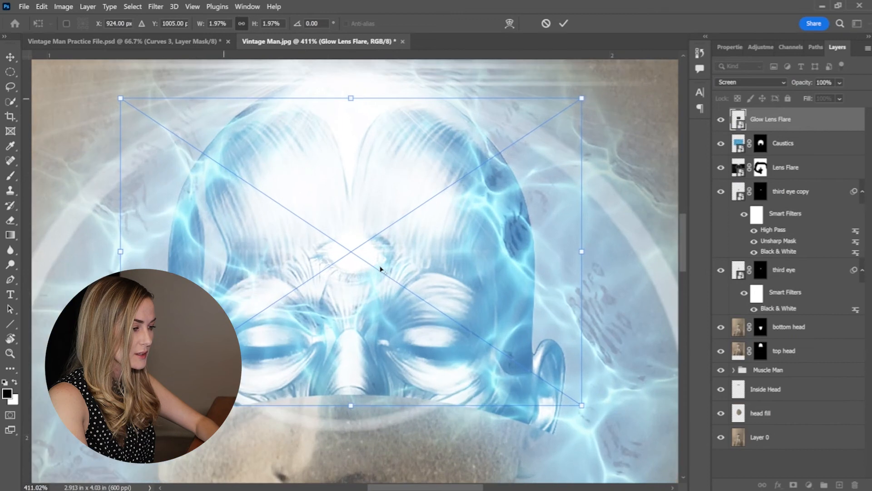
key(Return)
Add a layer mask to the Glow Lens Flare and paint black softly over the third eye to reveal its detail.
key(b)
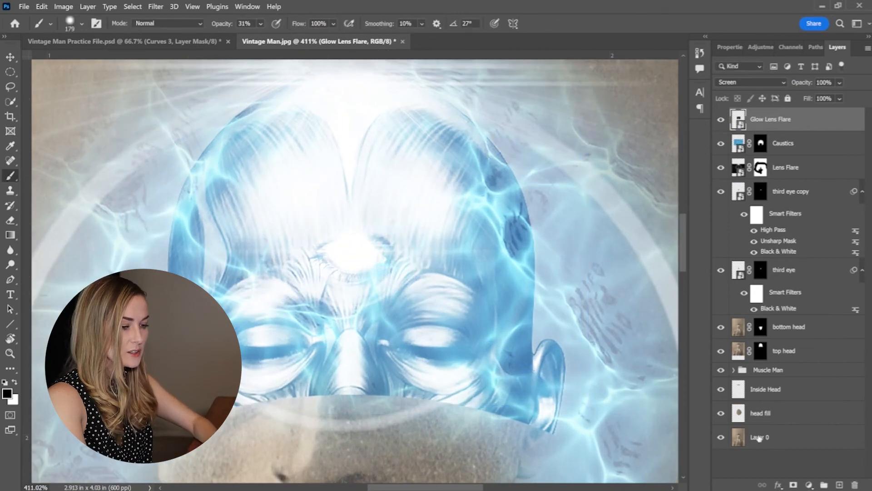
click(793, 485)
key(bracketleft)
key(bracketleft)
key(bracketleft)
click(350, 248)
mouse_move(355, 251)
mouse_down()
mouse_move(336, 252)
mouse_move(377, 252)
mouse_up()
scroll(426, 222, down, 4)
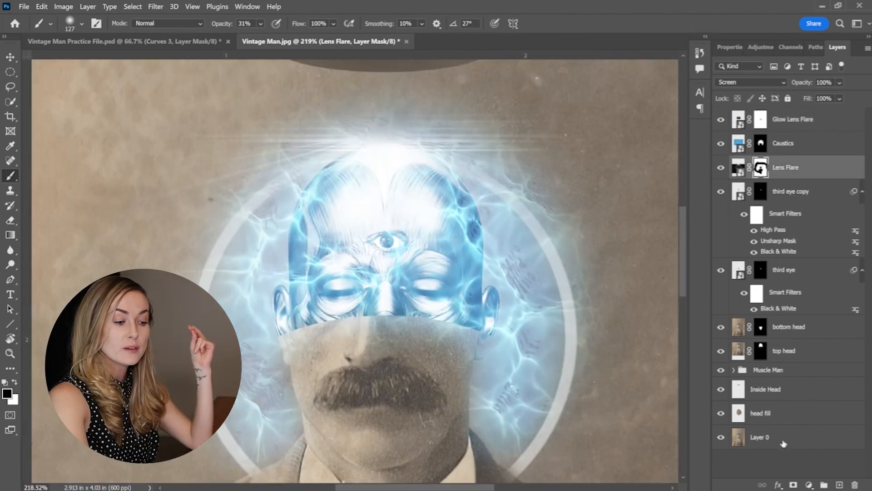
Place the Geometry image directly above Layer 0, with its colors inverted and its blend mode set to Screen.
click(784, 442)
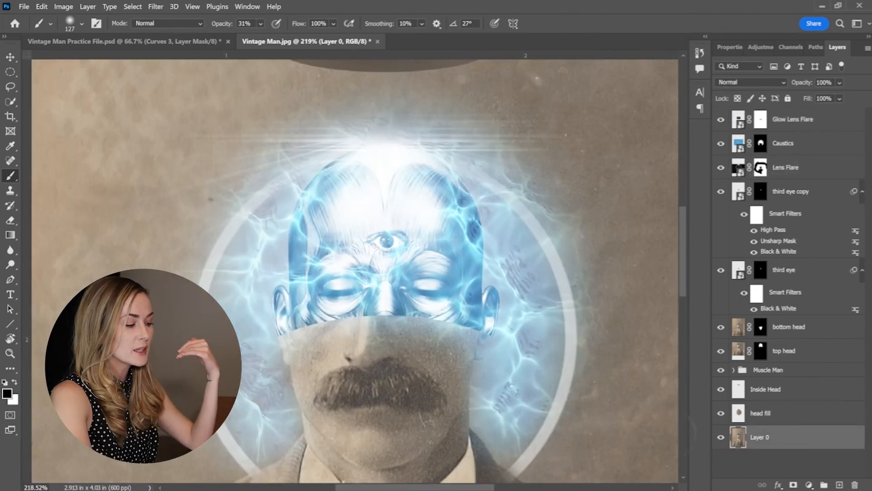
mouse_move(350, 489)
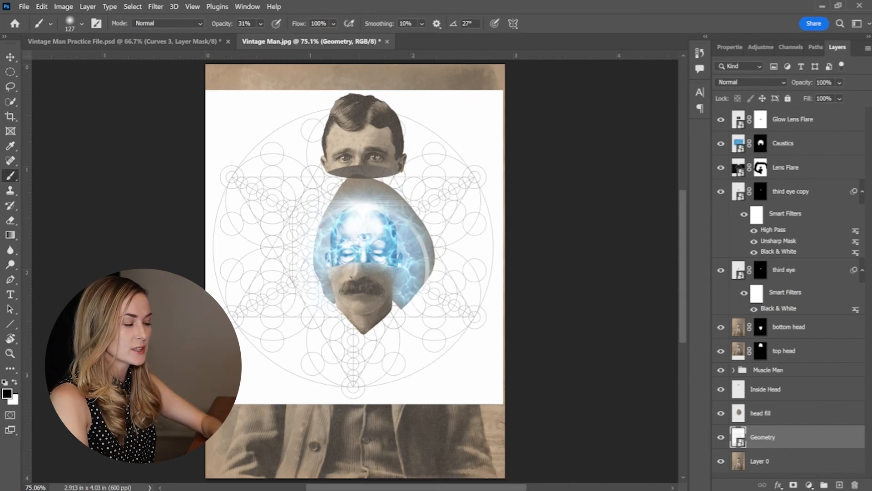
key(ctrl+i)
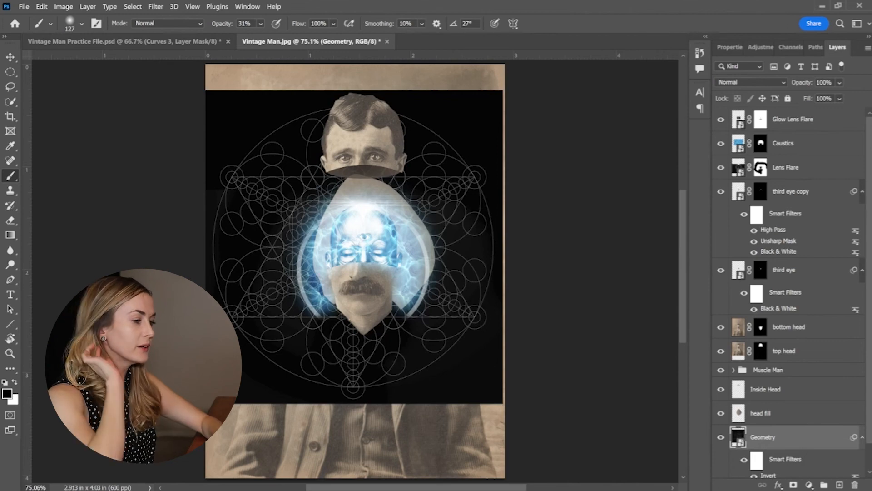
click(754, 83)
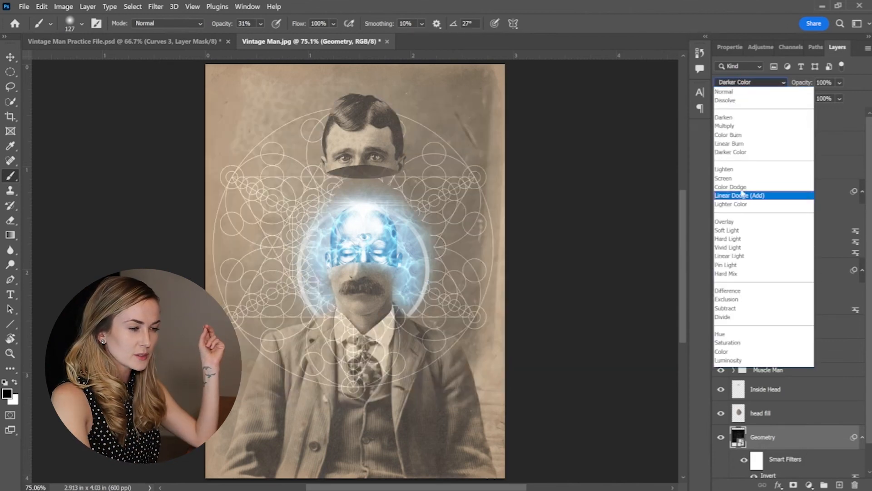
click(727, 178)
Move the Geometry layer above head fill and scale the pattern down, centered behind the glowing head.
drag(768, 438, 776, 405)
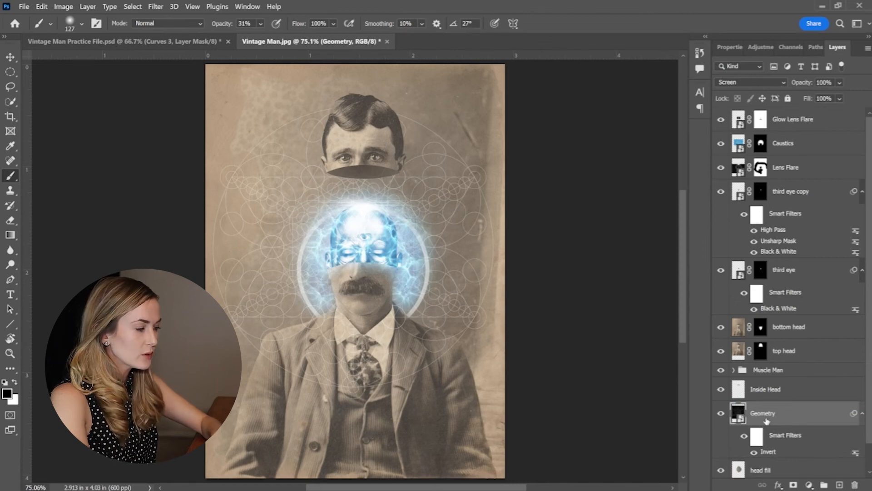
key(ctrl+t)
drag(199, 88, 201, 87)
key(Return)
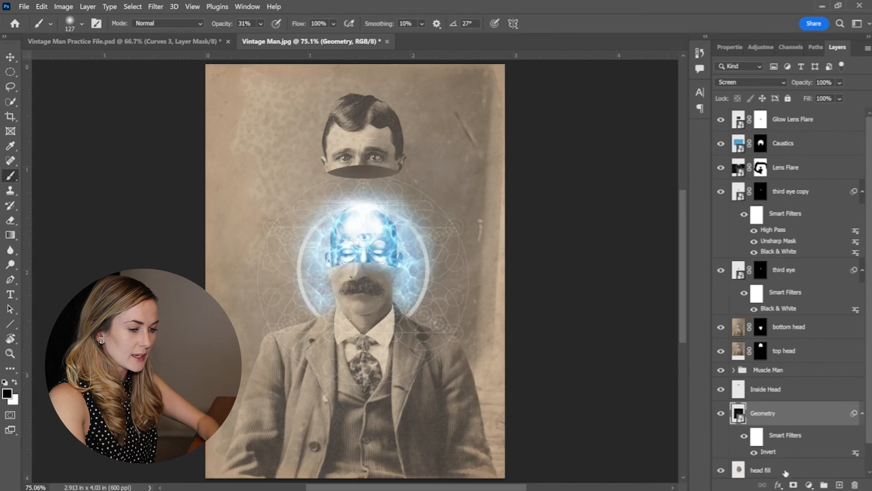
Add a layer mask to Geometry and paint black to remove the line pattern from the man's suit, collar and tie.
click(792, 485)
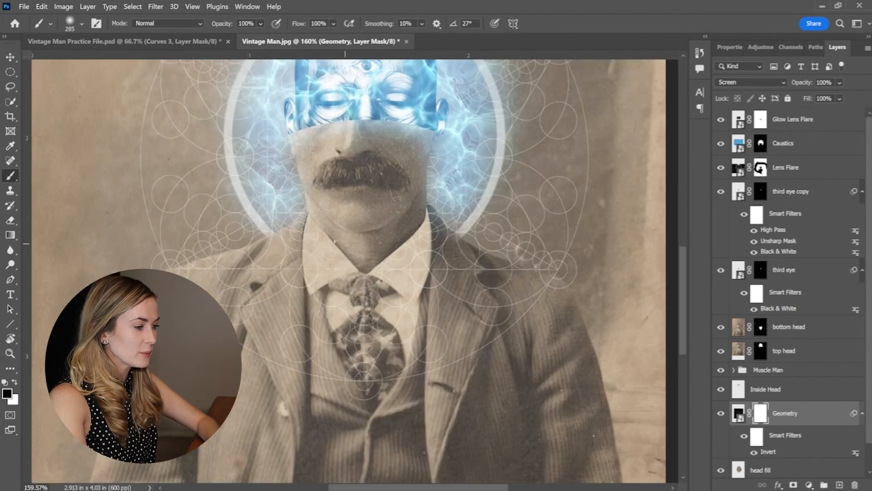
mouse_move(276, 309)
mouse_down()
mouse_move(365, 341)
mouse_move(477, 289)
mouse_up()
drag(353, 273, 301, 273)
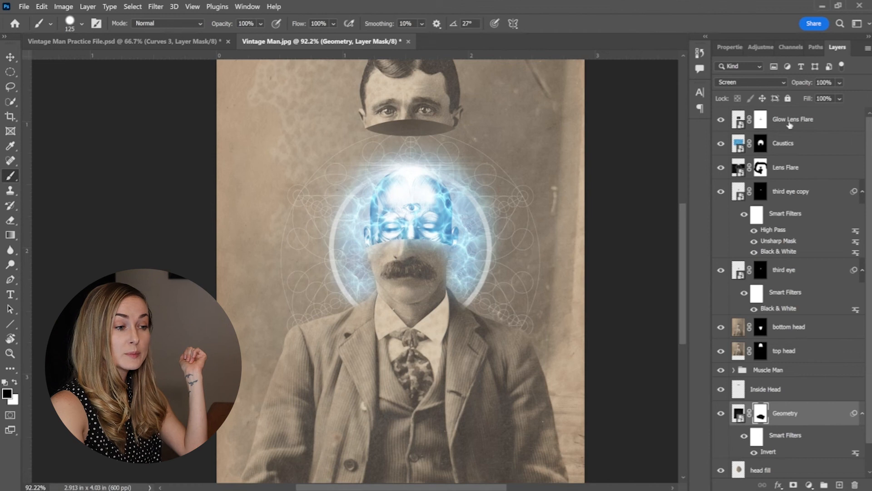
Add a Curves adjustment above the Glow Lens Flare layer and set its black point to input 84, output 22.
click(790, 125)
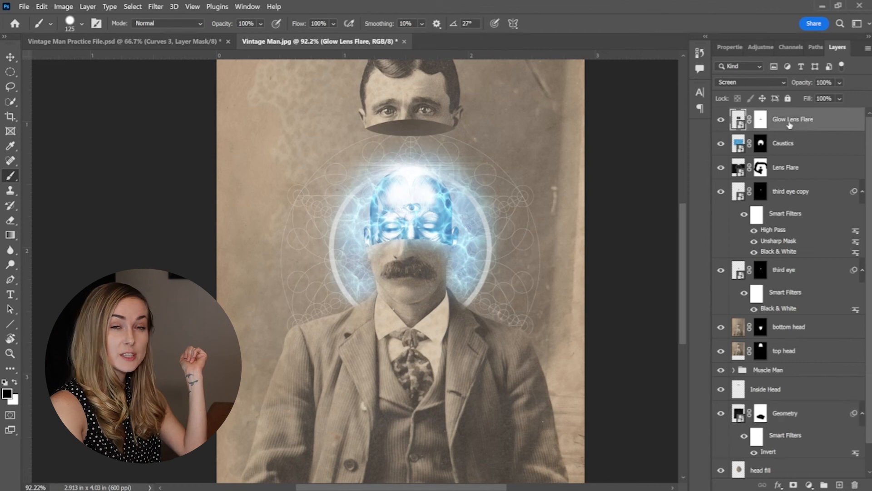
click(809, 485)
click(790, 340)
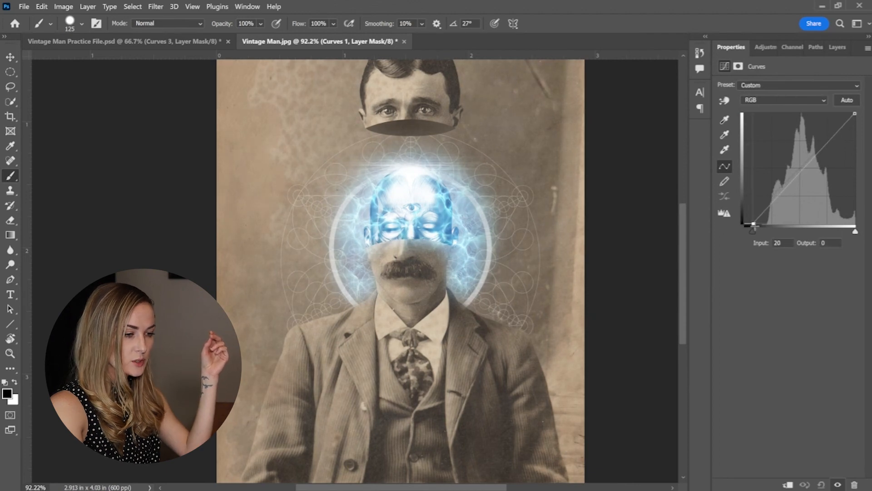
drag(748, 224, 782, 224)
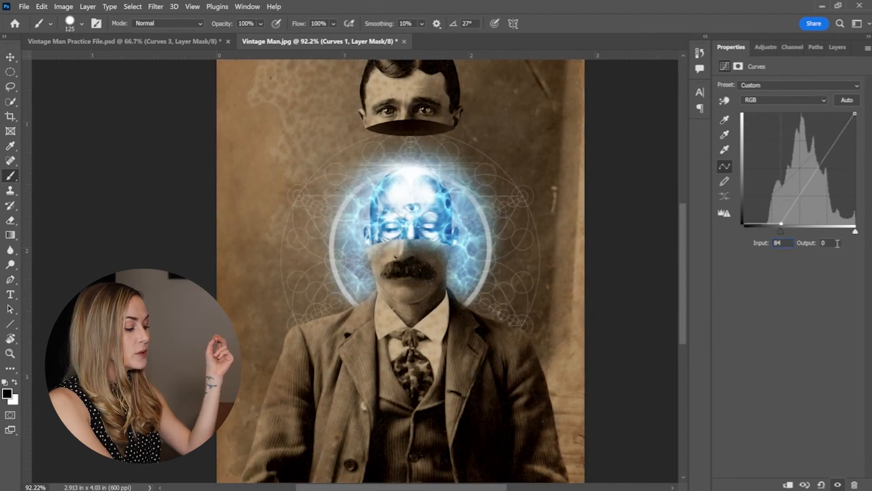
drag(839, 243, 814, 245)
text(22)
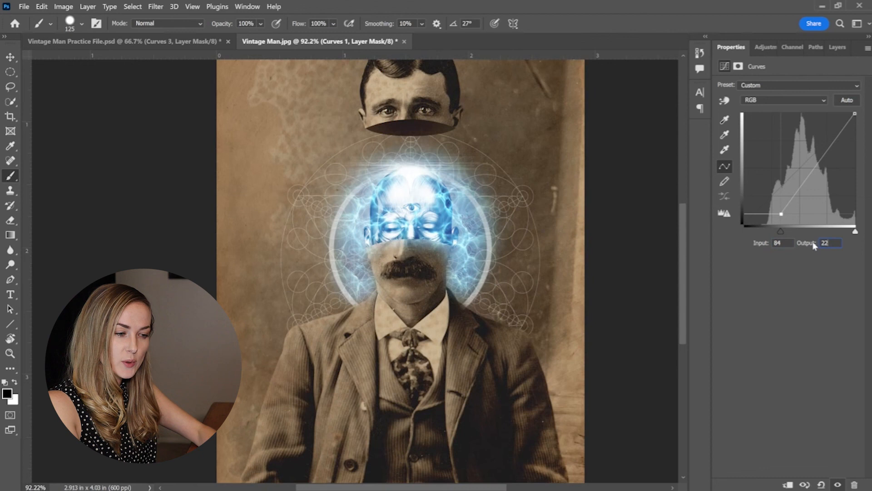
Paint black with a large soft brush on the Curves mask to keep the darkening off the glowing head and halo.
click(837, 47)
drag(469, 291, 504, 266)
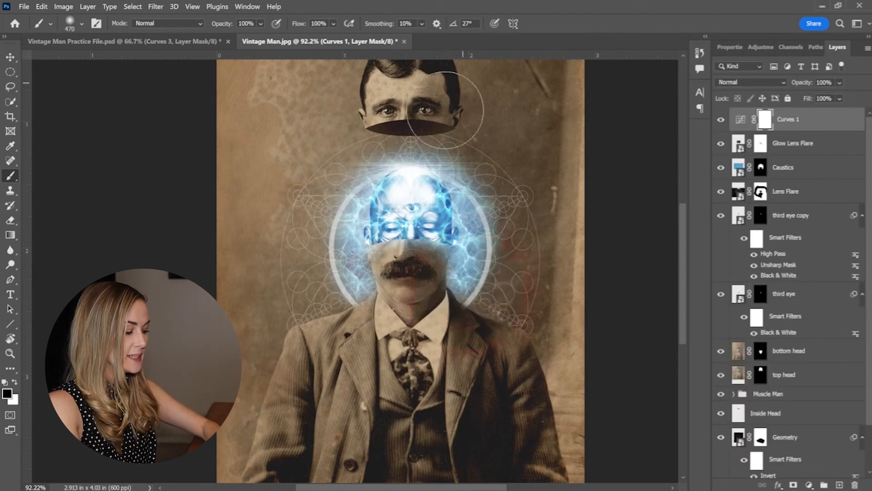
click(398, 216)
click(450, 211)
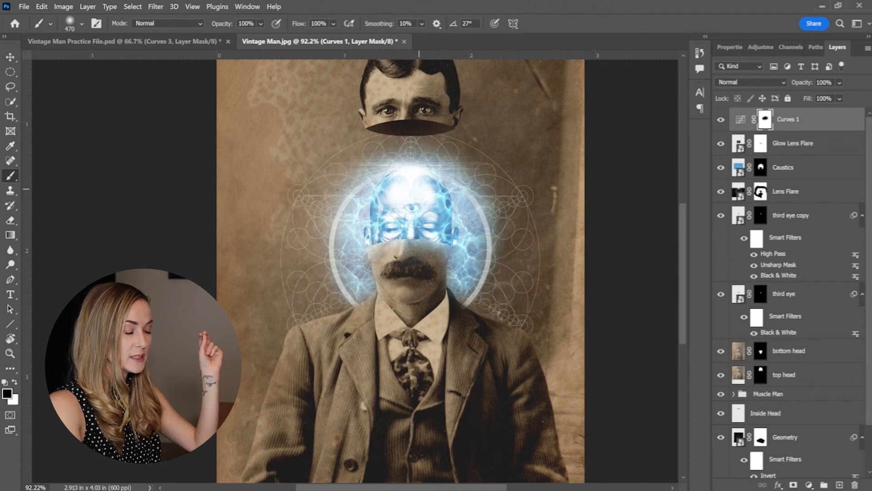
click(471, 221)
click(471, 252)
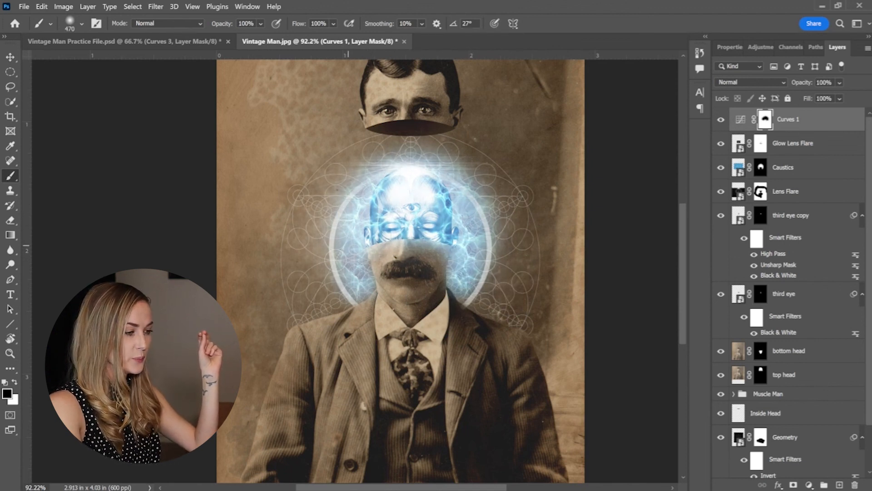
scroll(505, 216, down, 7)
scroll(517, 209, up, 5)
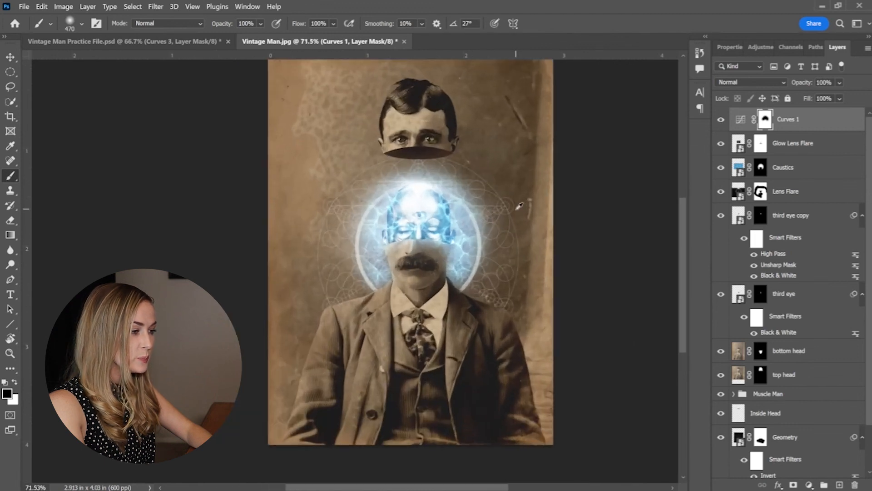
drag(510, 207, 493, 222)
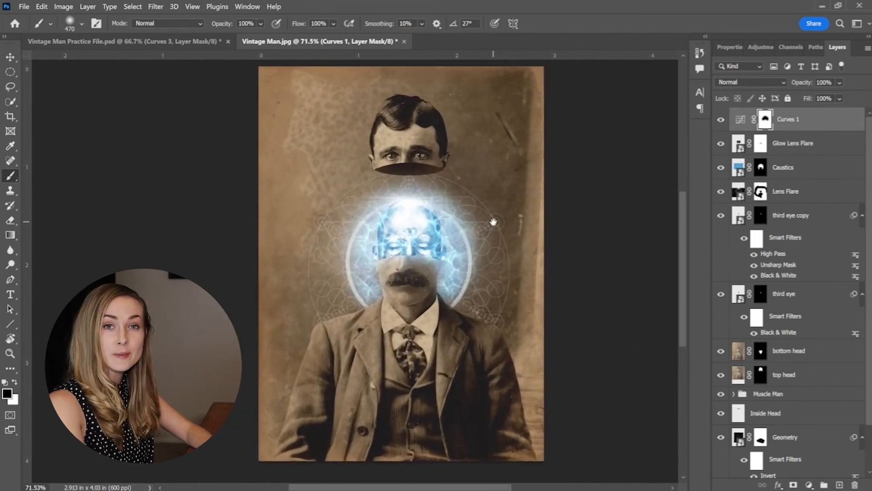